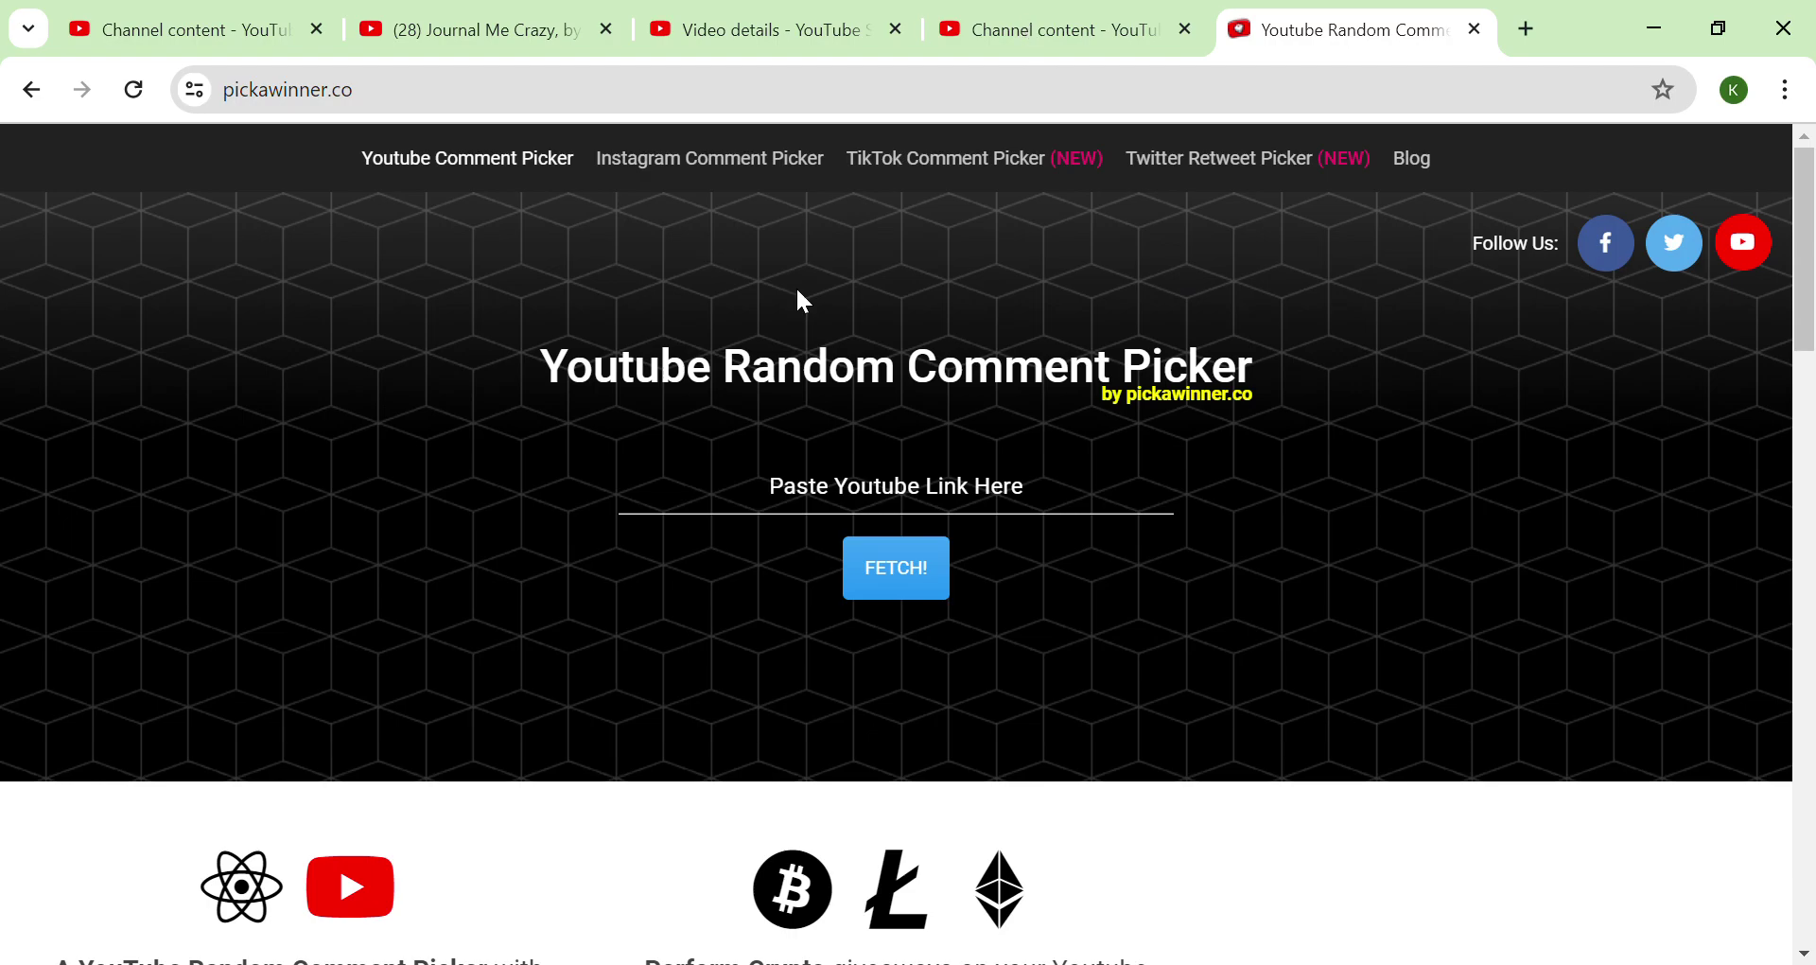
Check the video page address in the video details tab, then close that tab.
click(1022, 38)
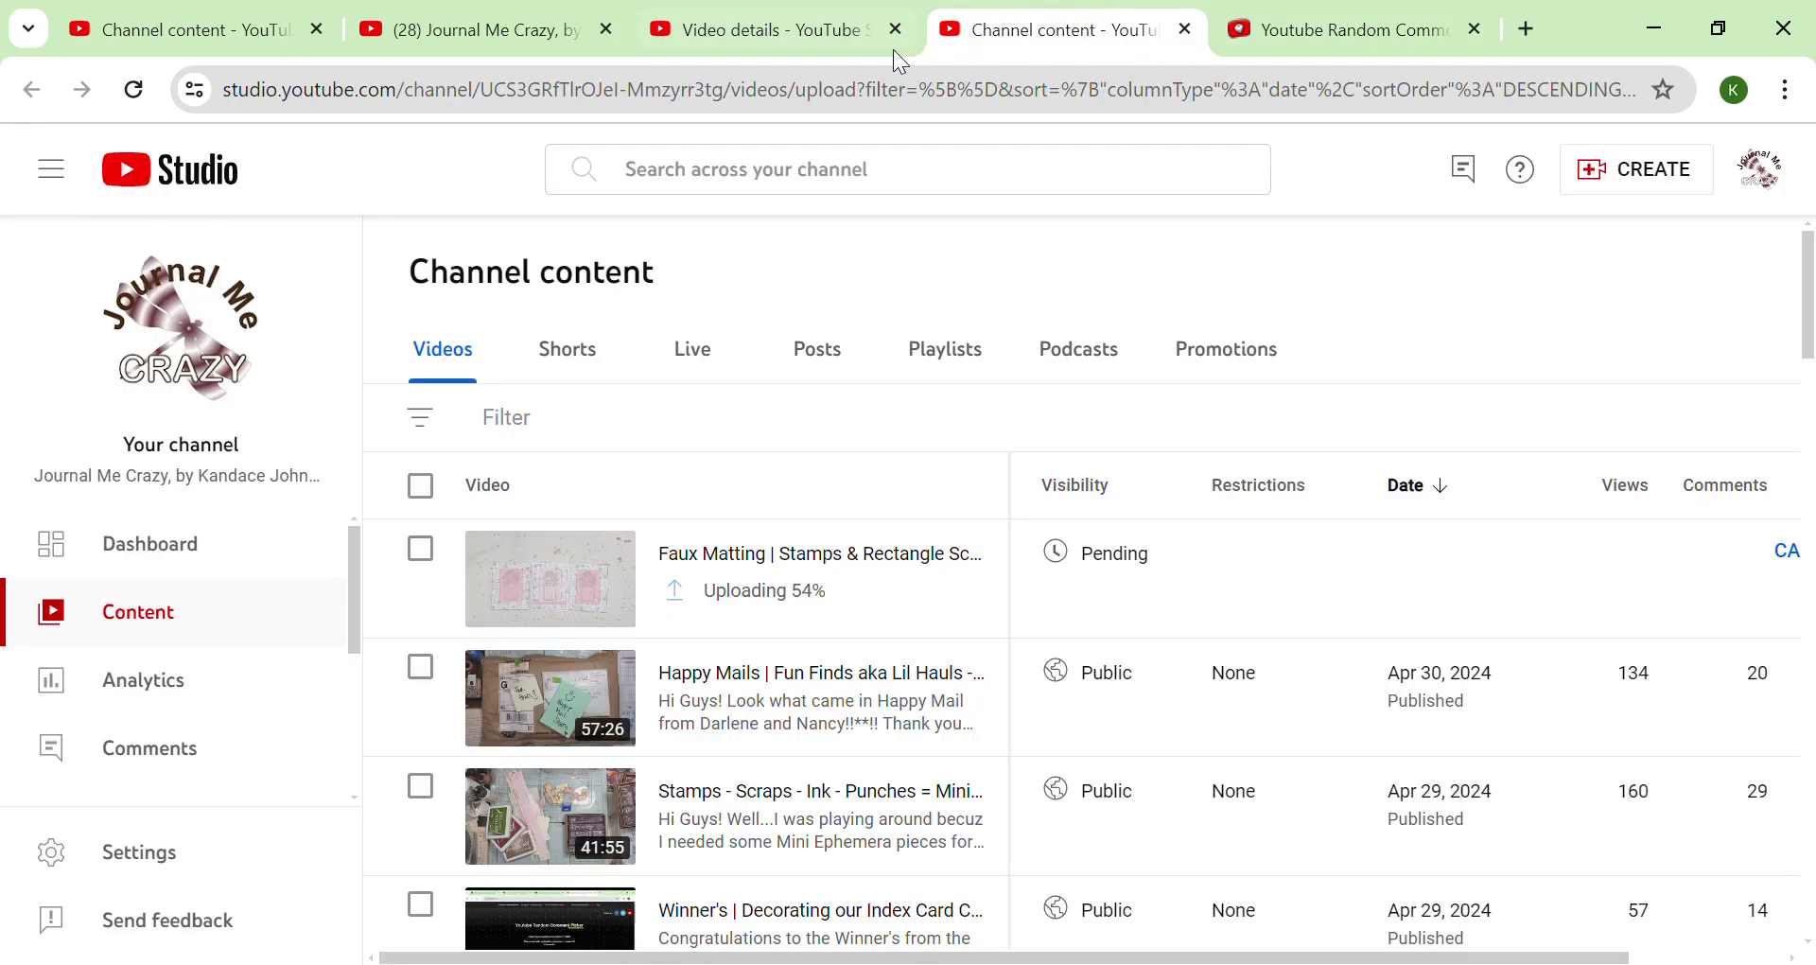
click(800, 38)
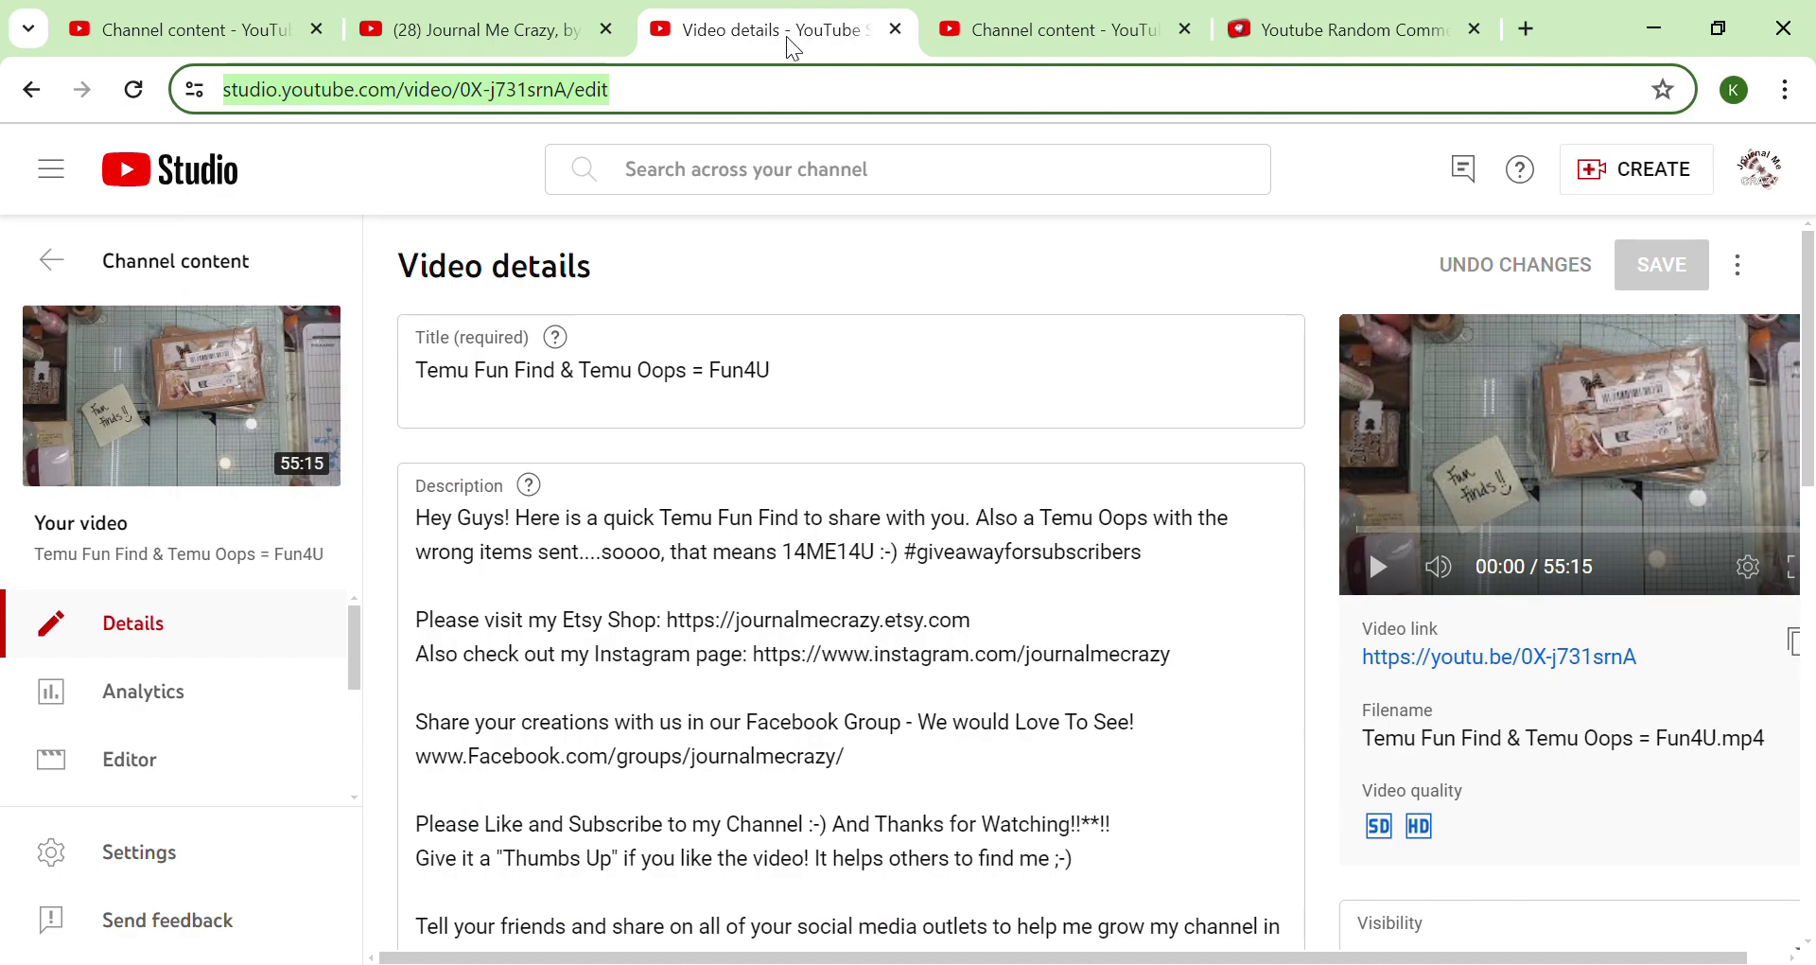
click(652, 95)
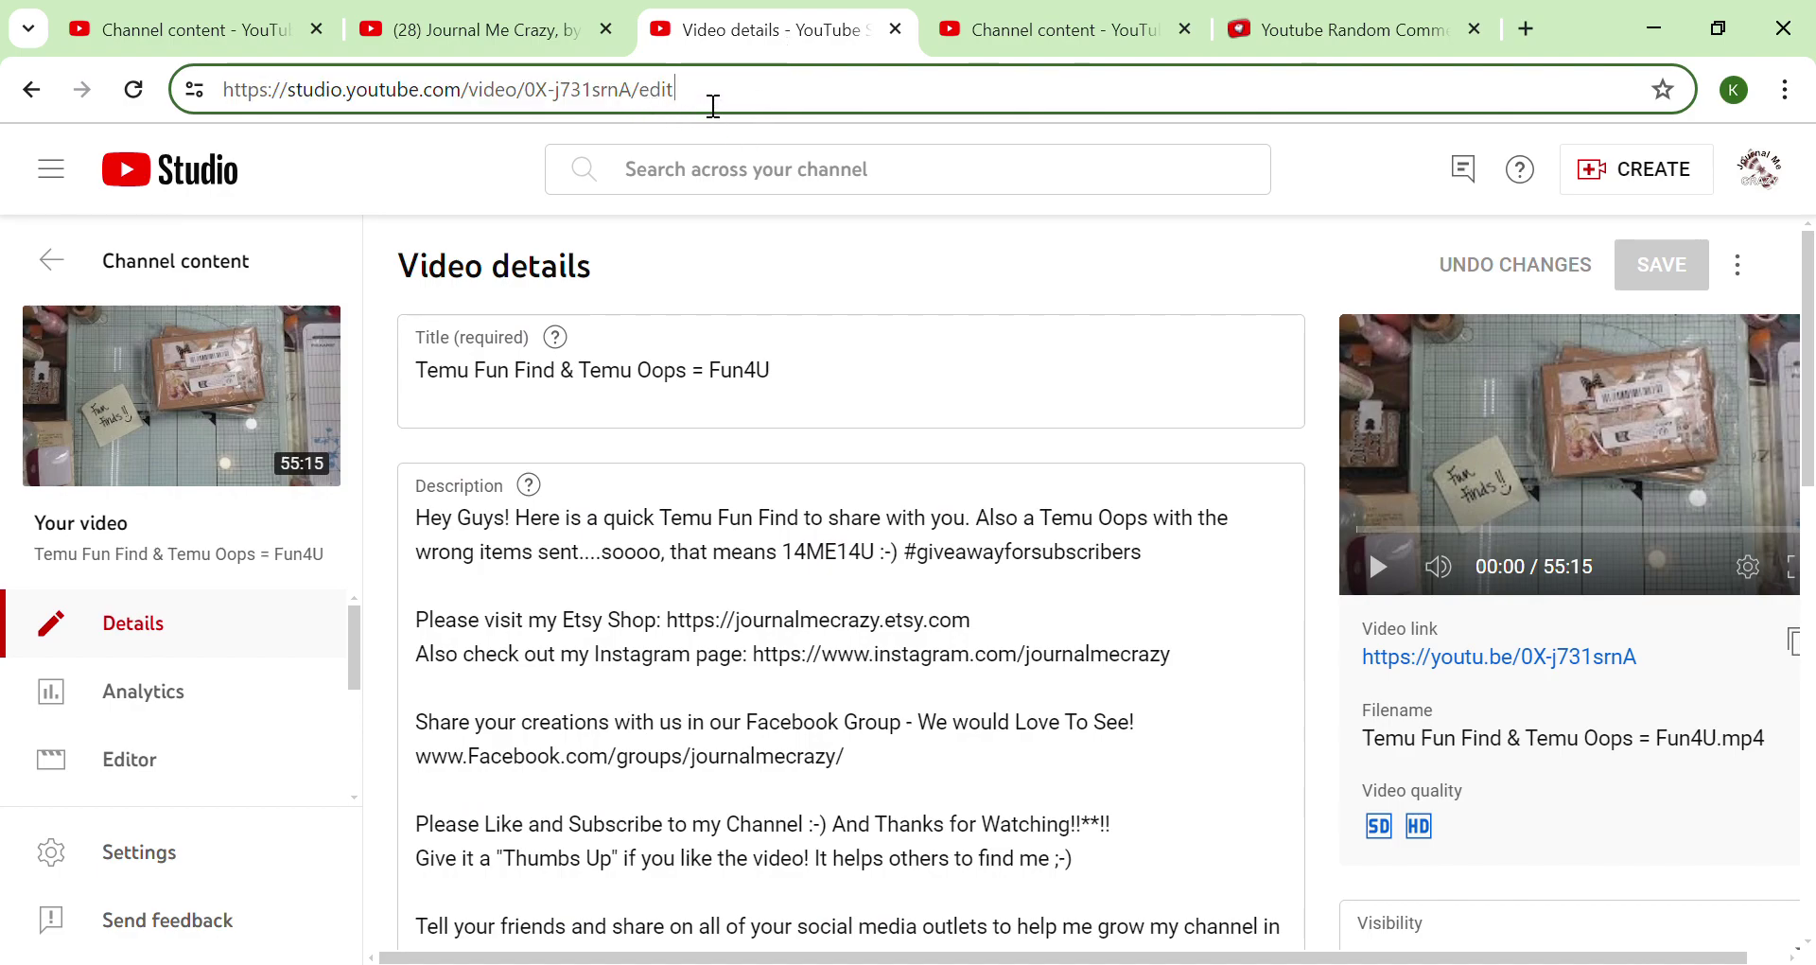
click(895, 29)
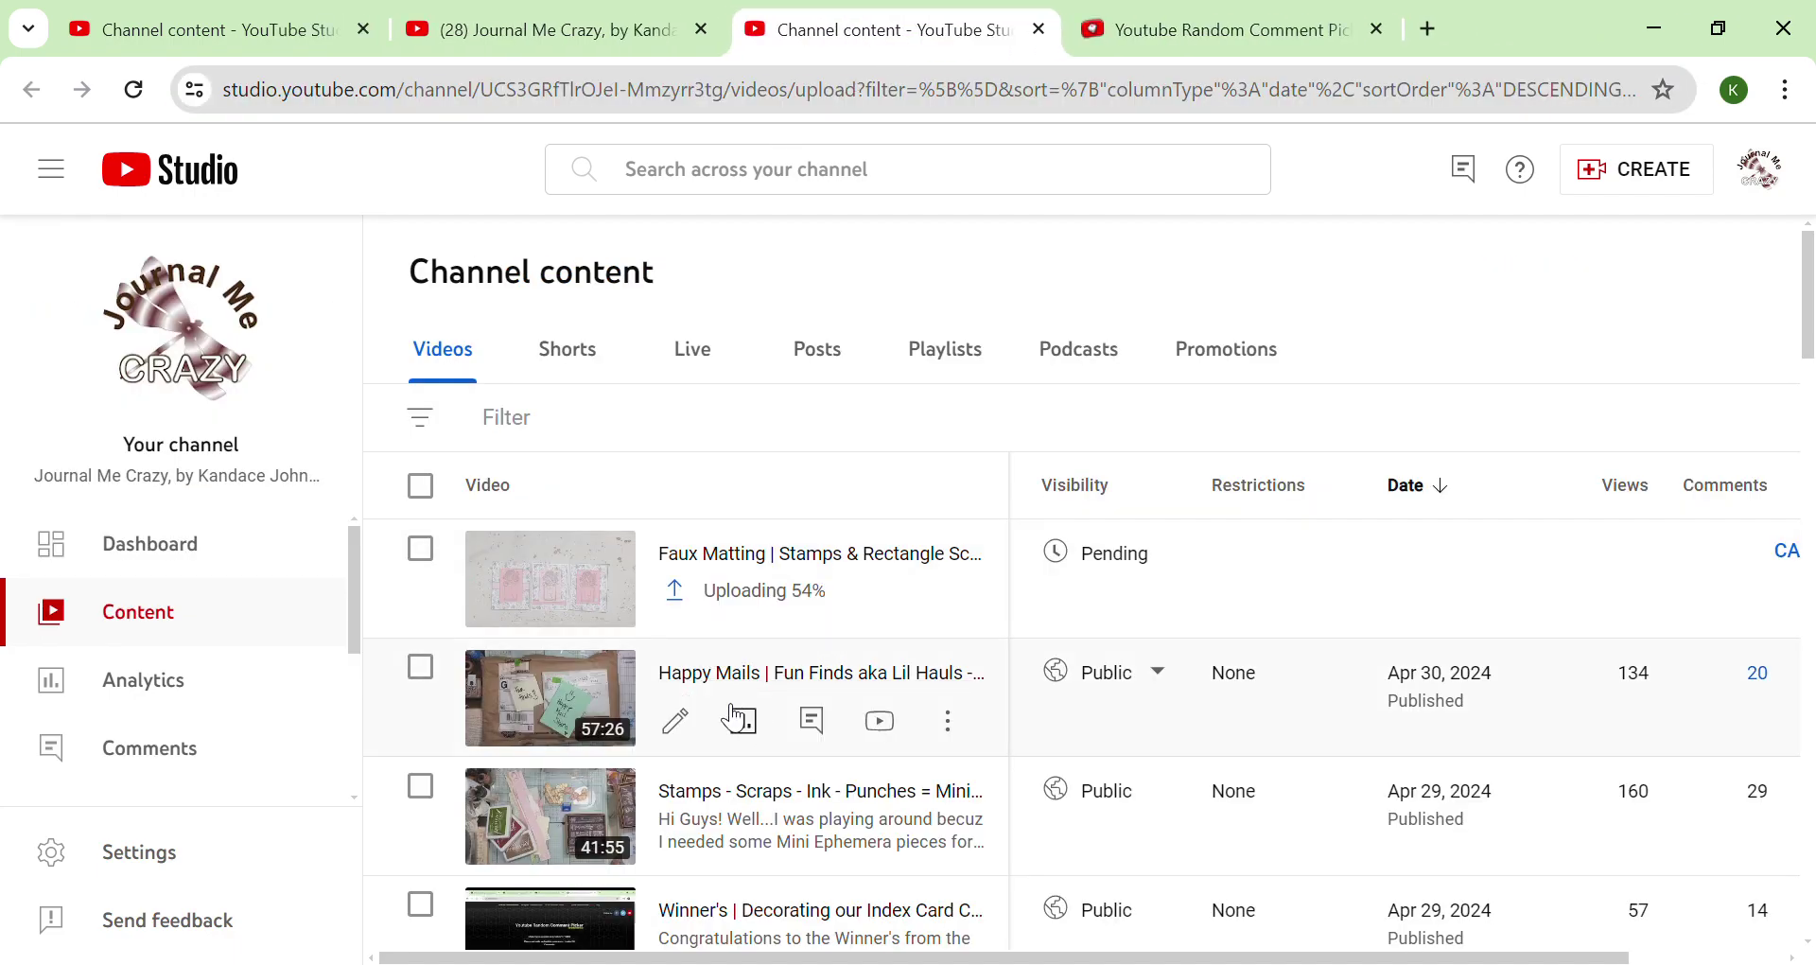
Open the Temu Fun Find video from the Content list, then close its watch page.
scroll(734, 719, down, 1)
scroll(772, 715, down, 3)
scroll(773, 715, down, 1)
scroll(787, 731, down, 1)
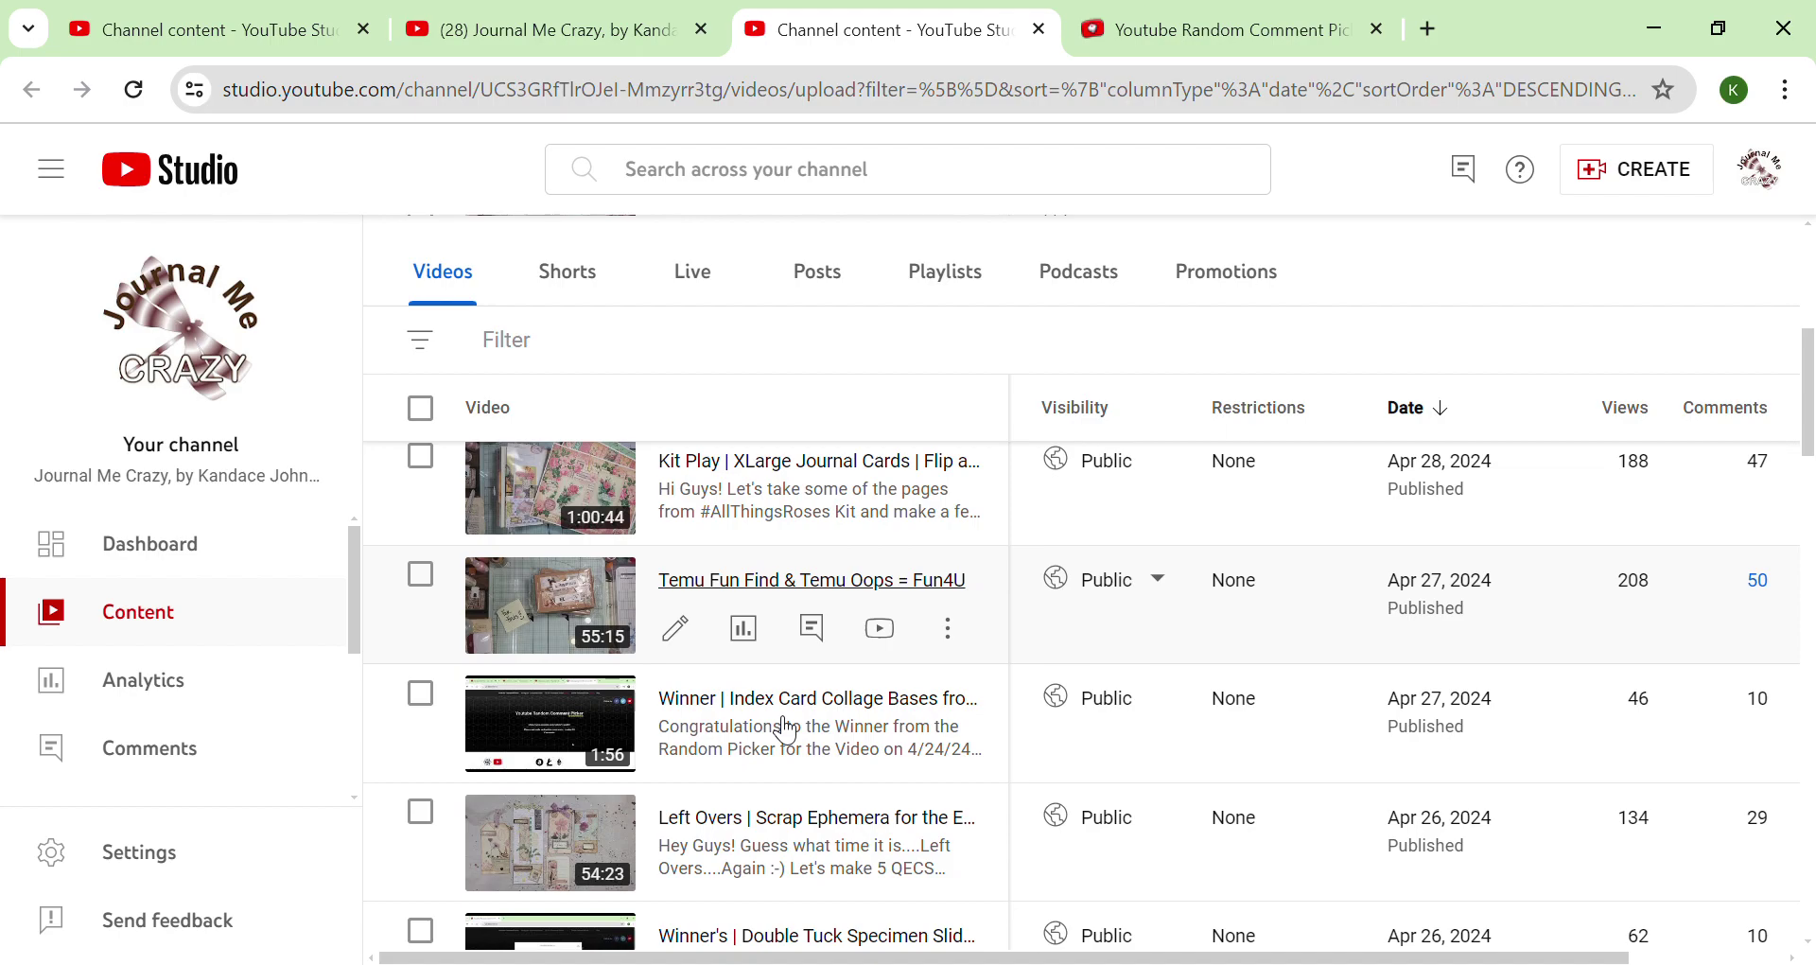
click(561, 606)
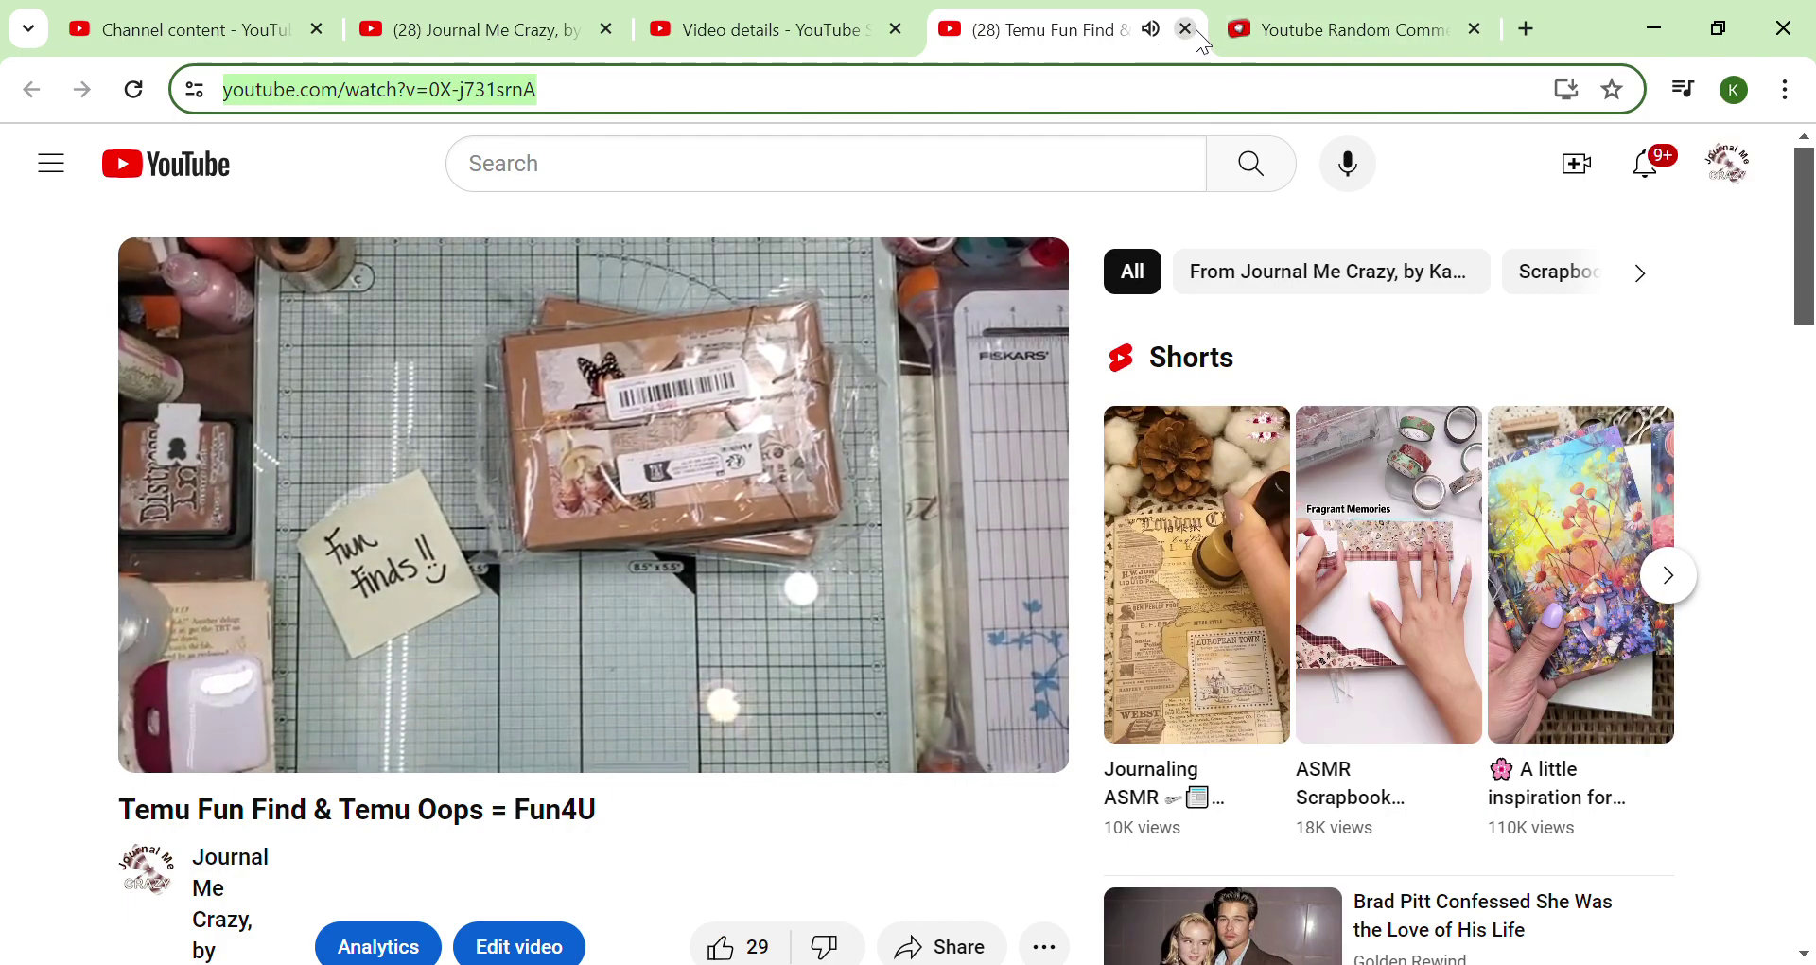
click(1186, 30)
Paste the Temu video link into Pickawinner and fetch its comments.
click(1053, 28)
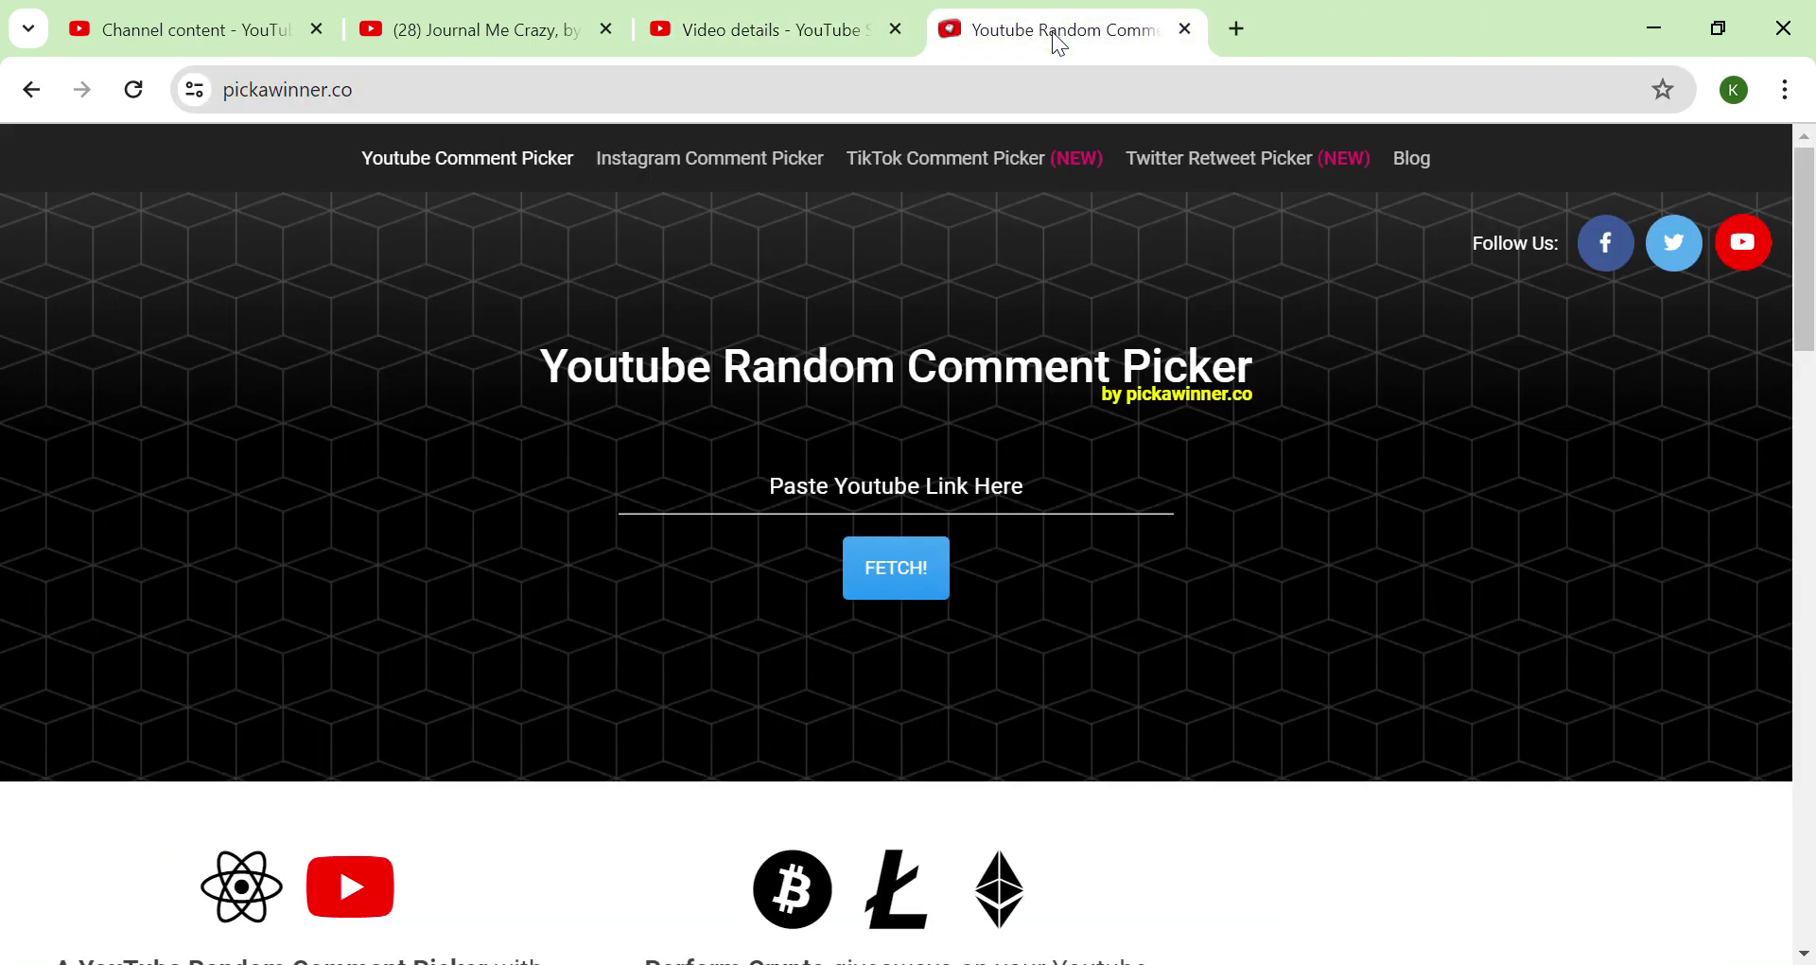
click(916, 485)
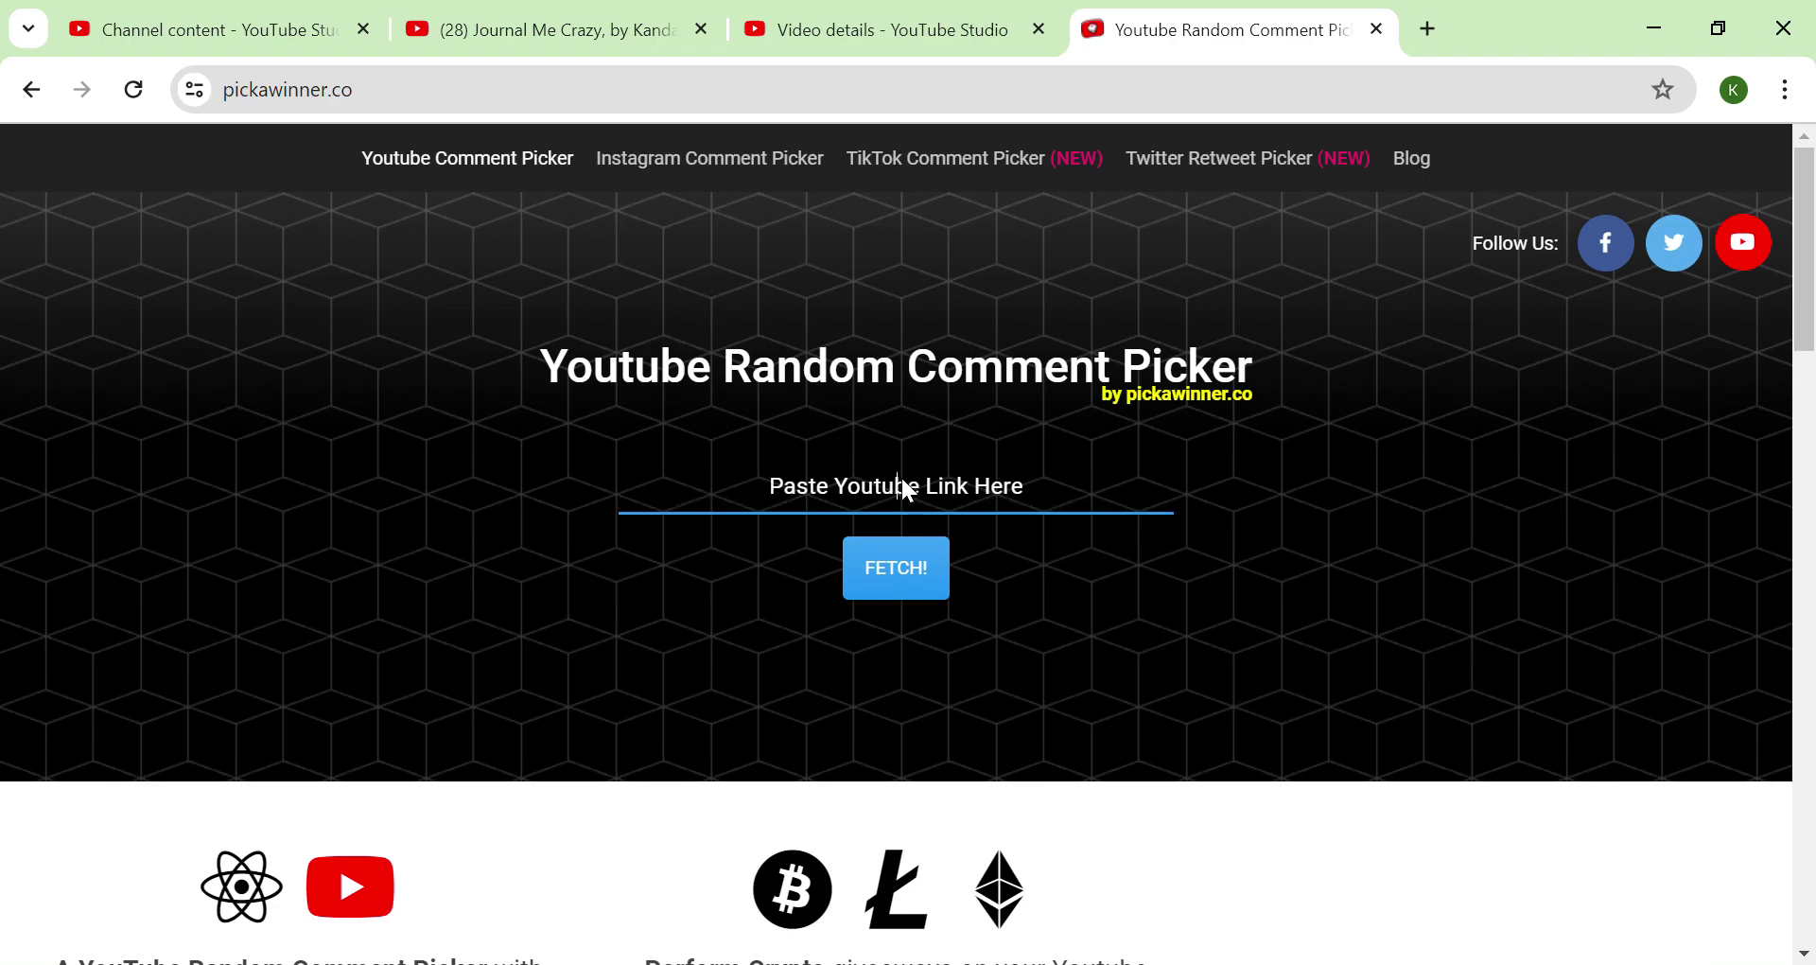
text(//www.youtube.com/watch?v=0X-j731srnA)
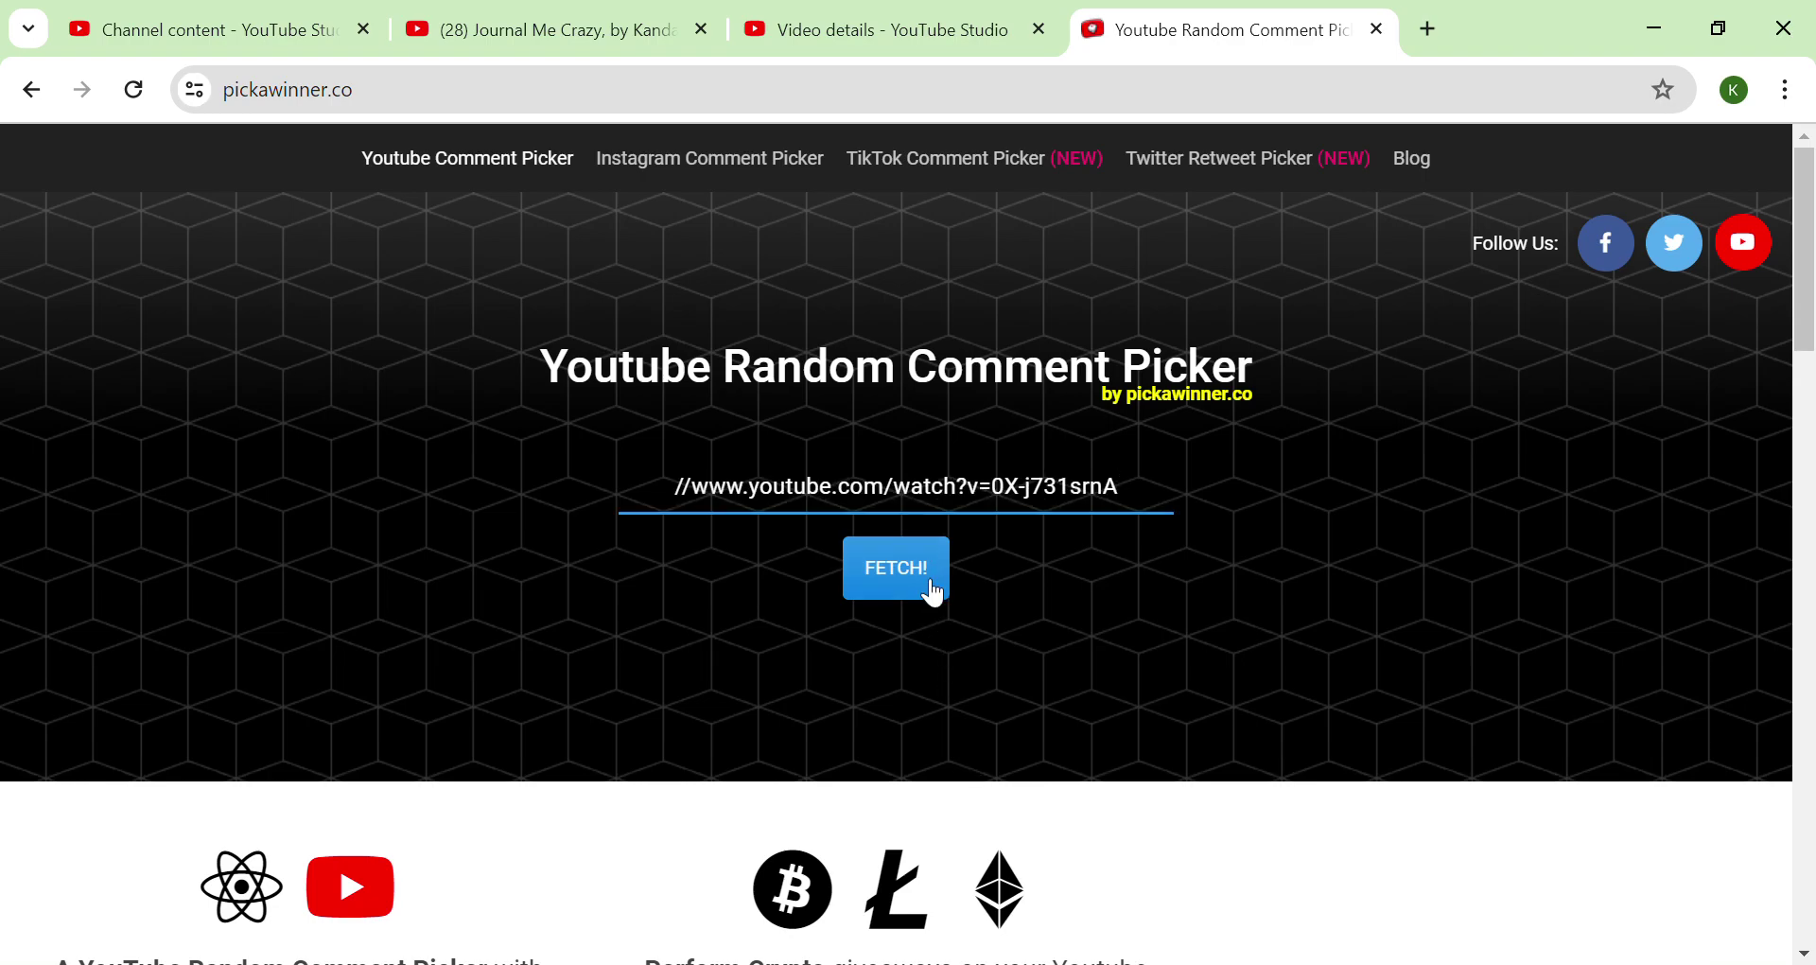
click(933, 568)
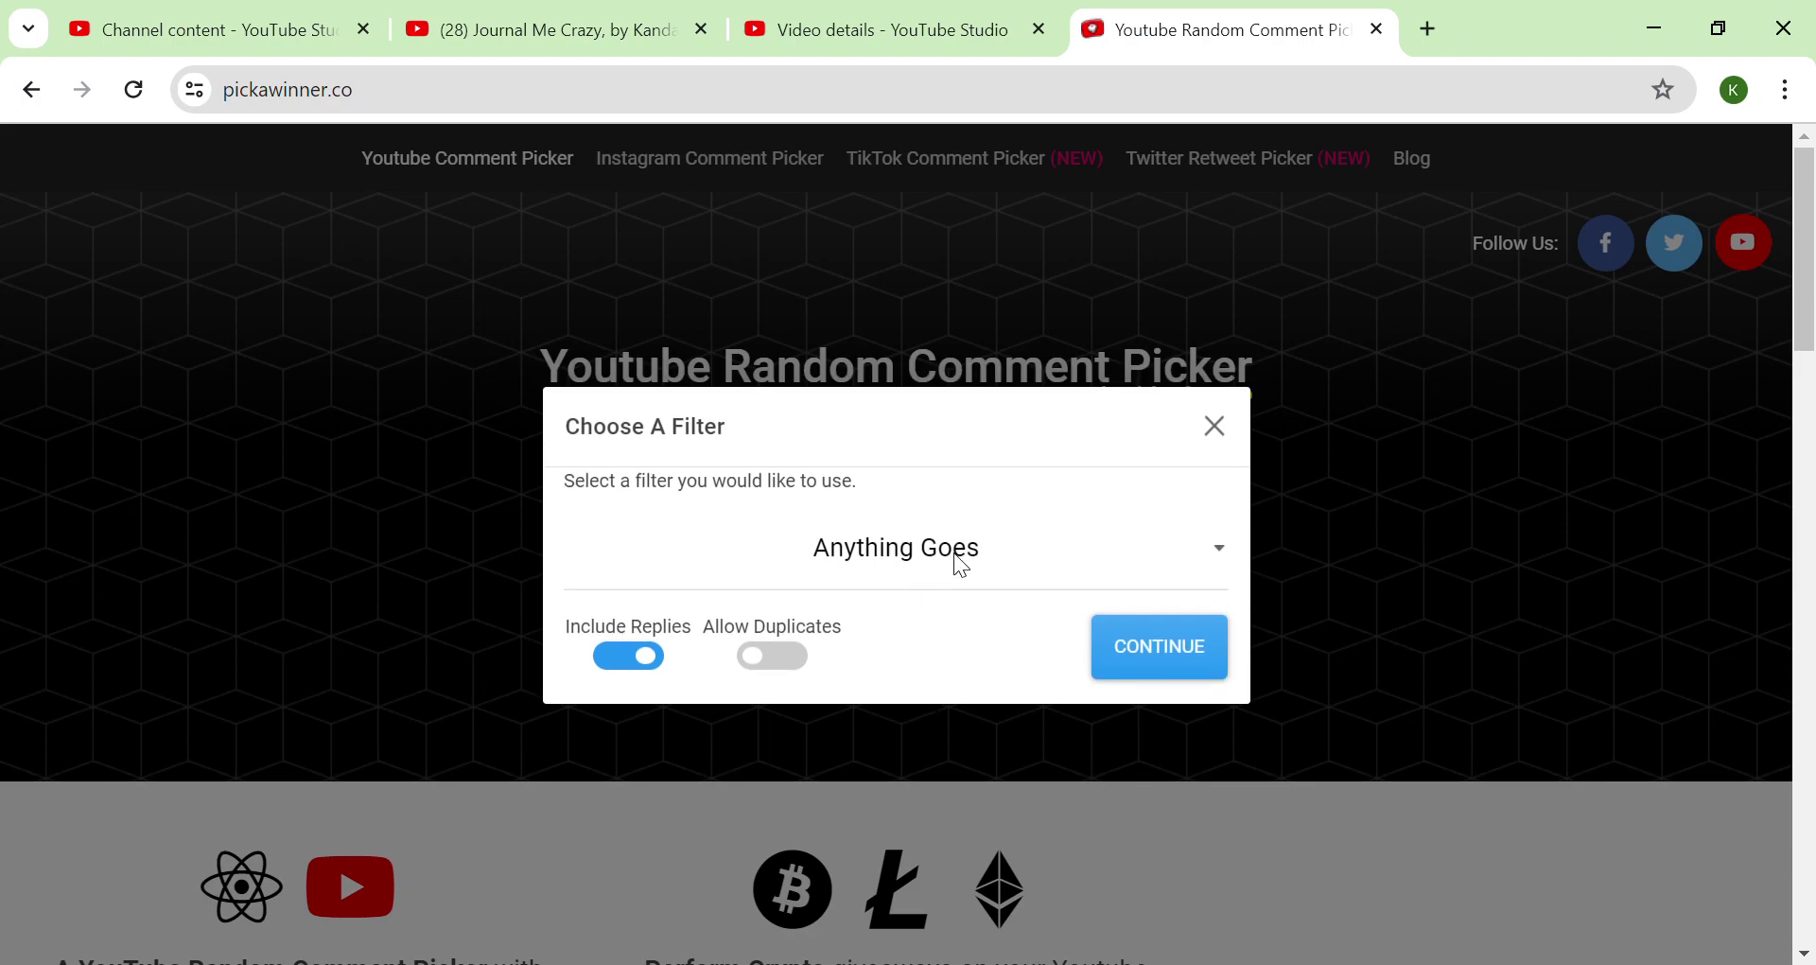
Apply a Keyword Filter for 'Planets' with Include Replies off, loading 11 comments.
click(1003, 553)
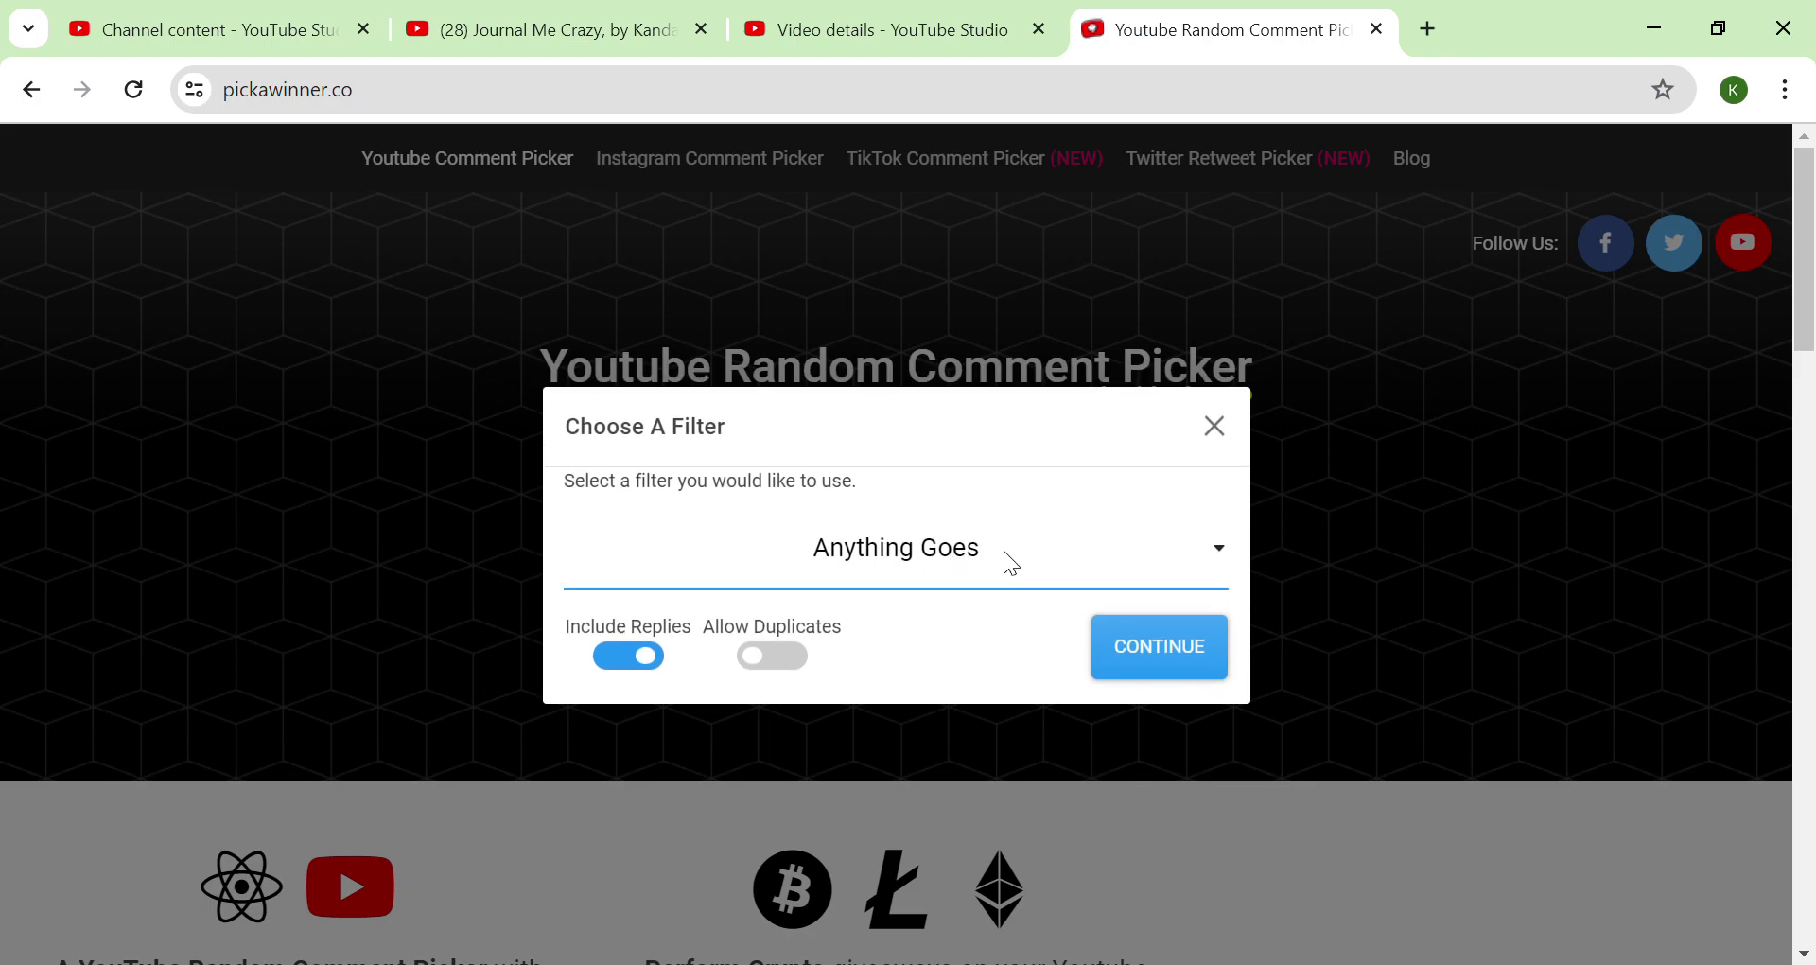
click(936, 632)
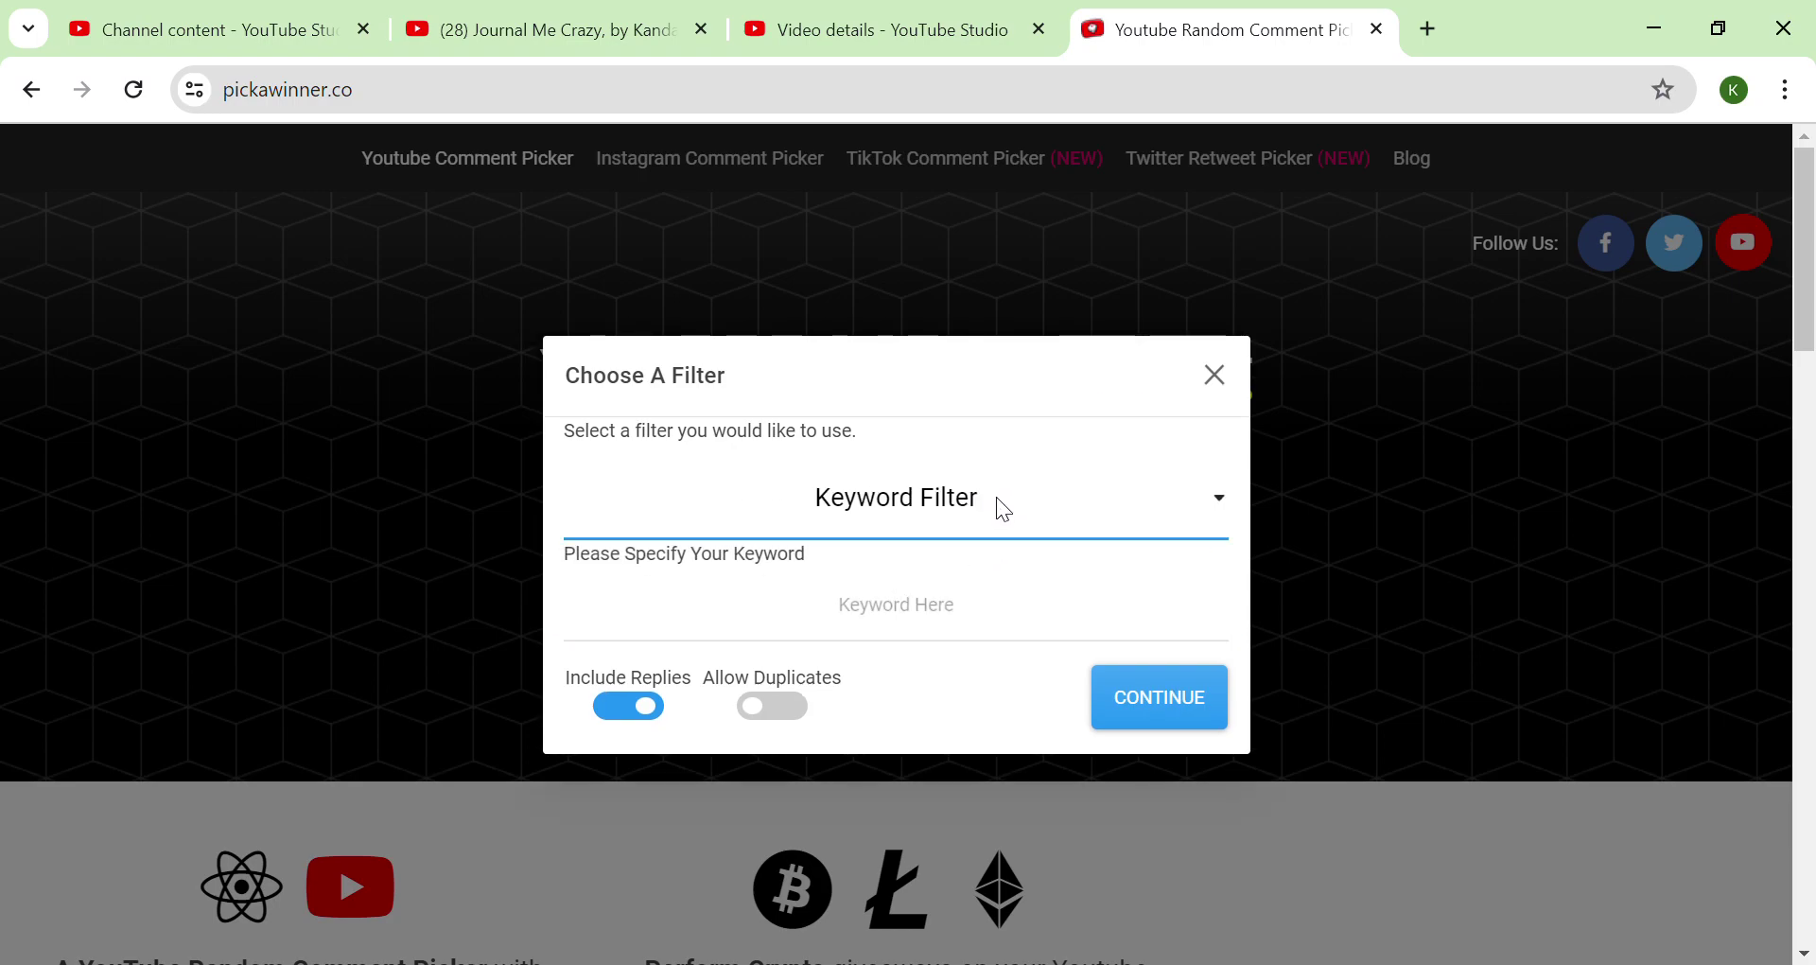
click(900, 613)
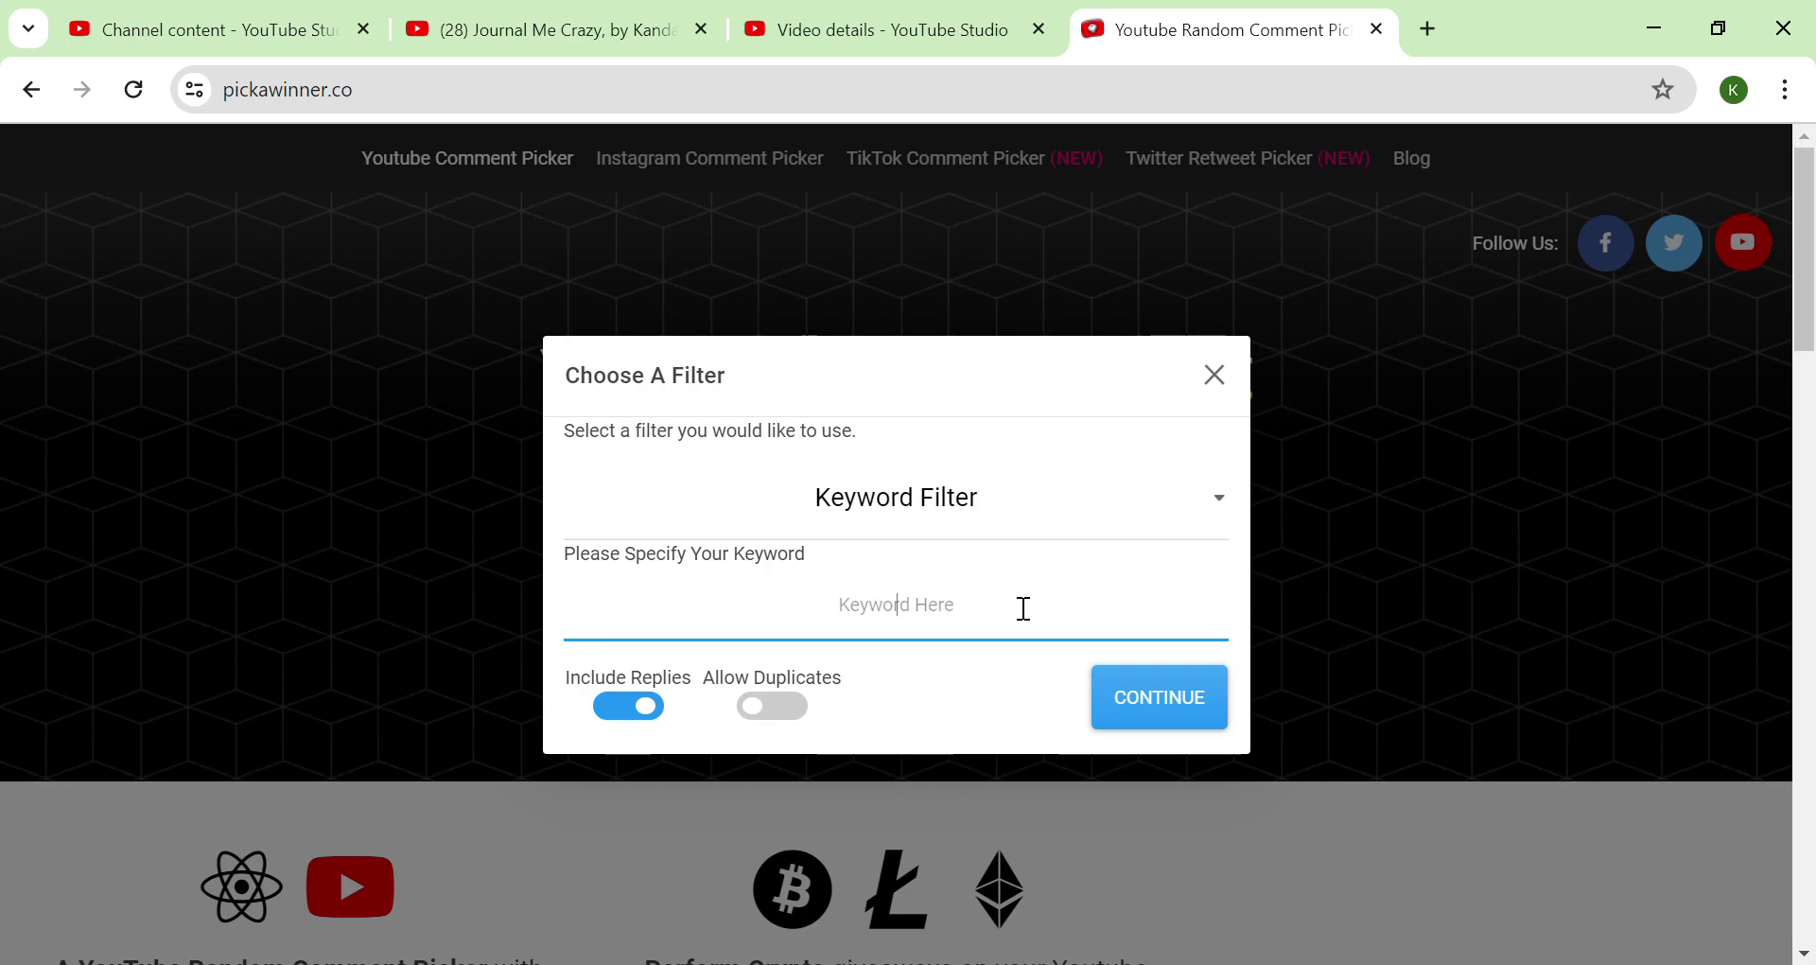
text(P)
text(lanets)
click(634, 710)
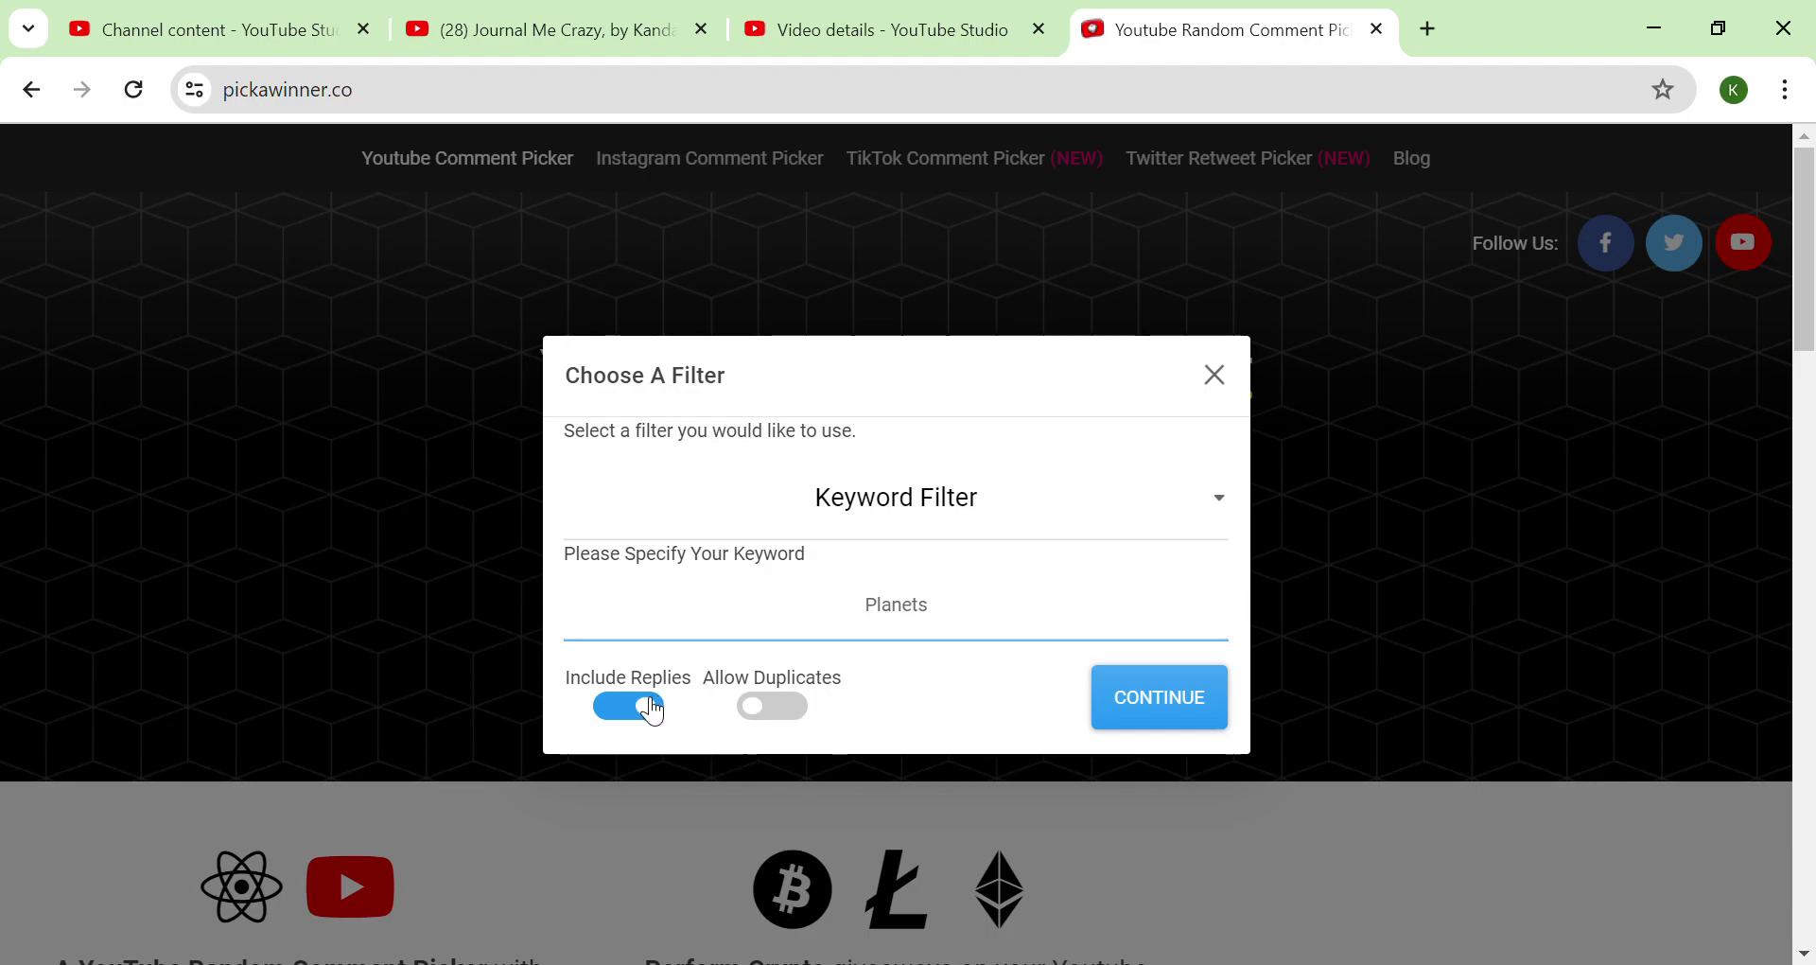
click(1184, 721)
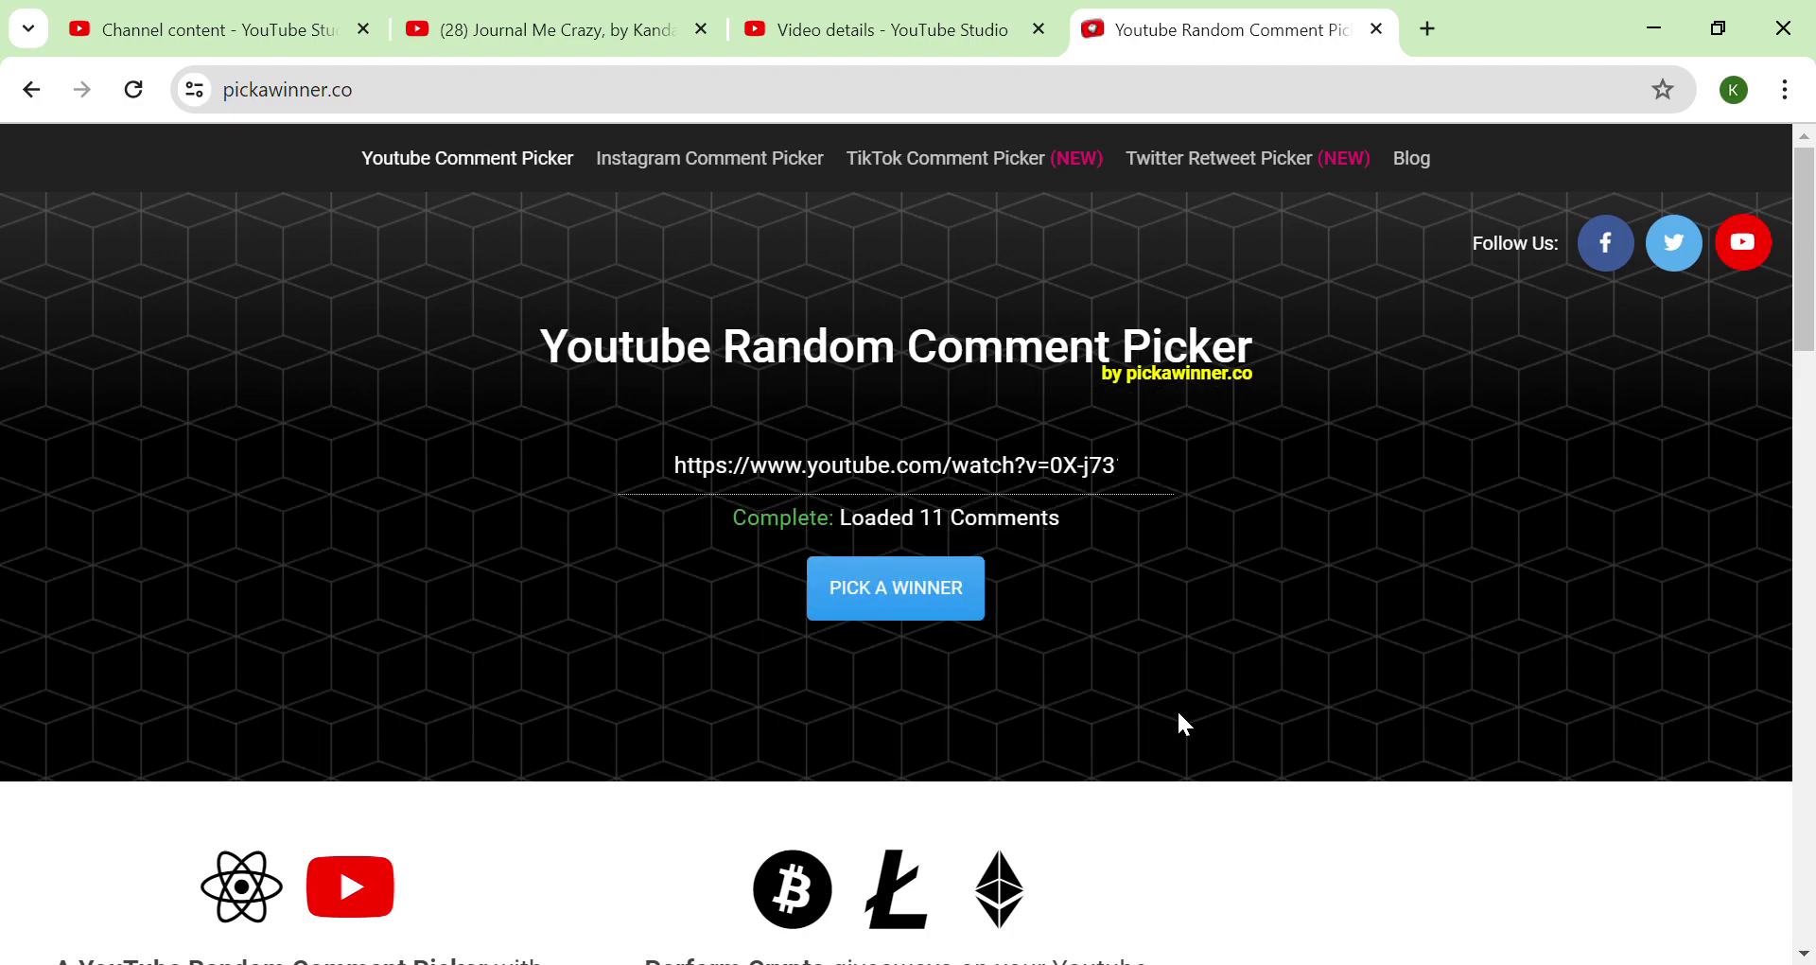
Draw a winner from the Planets comments, dismiss it, then draw a second winner.
click(946, 610)
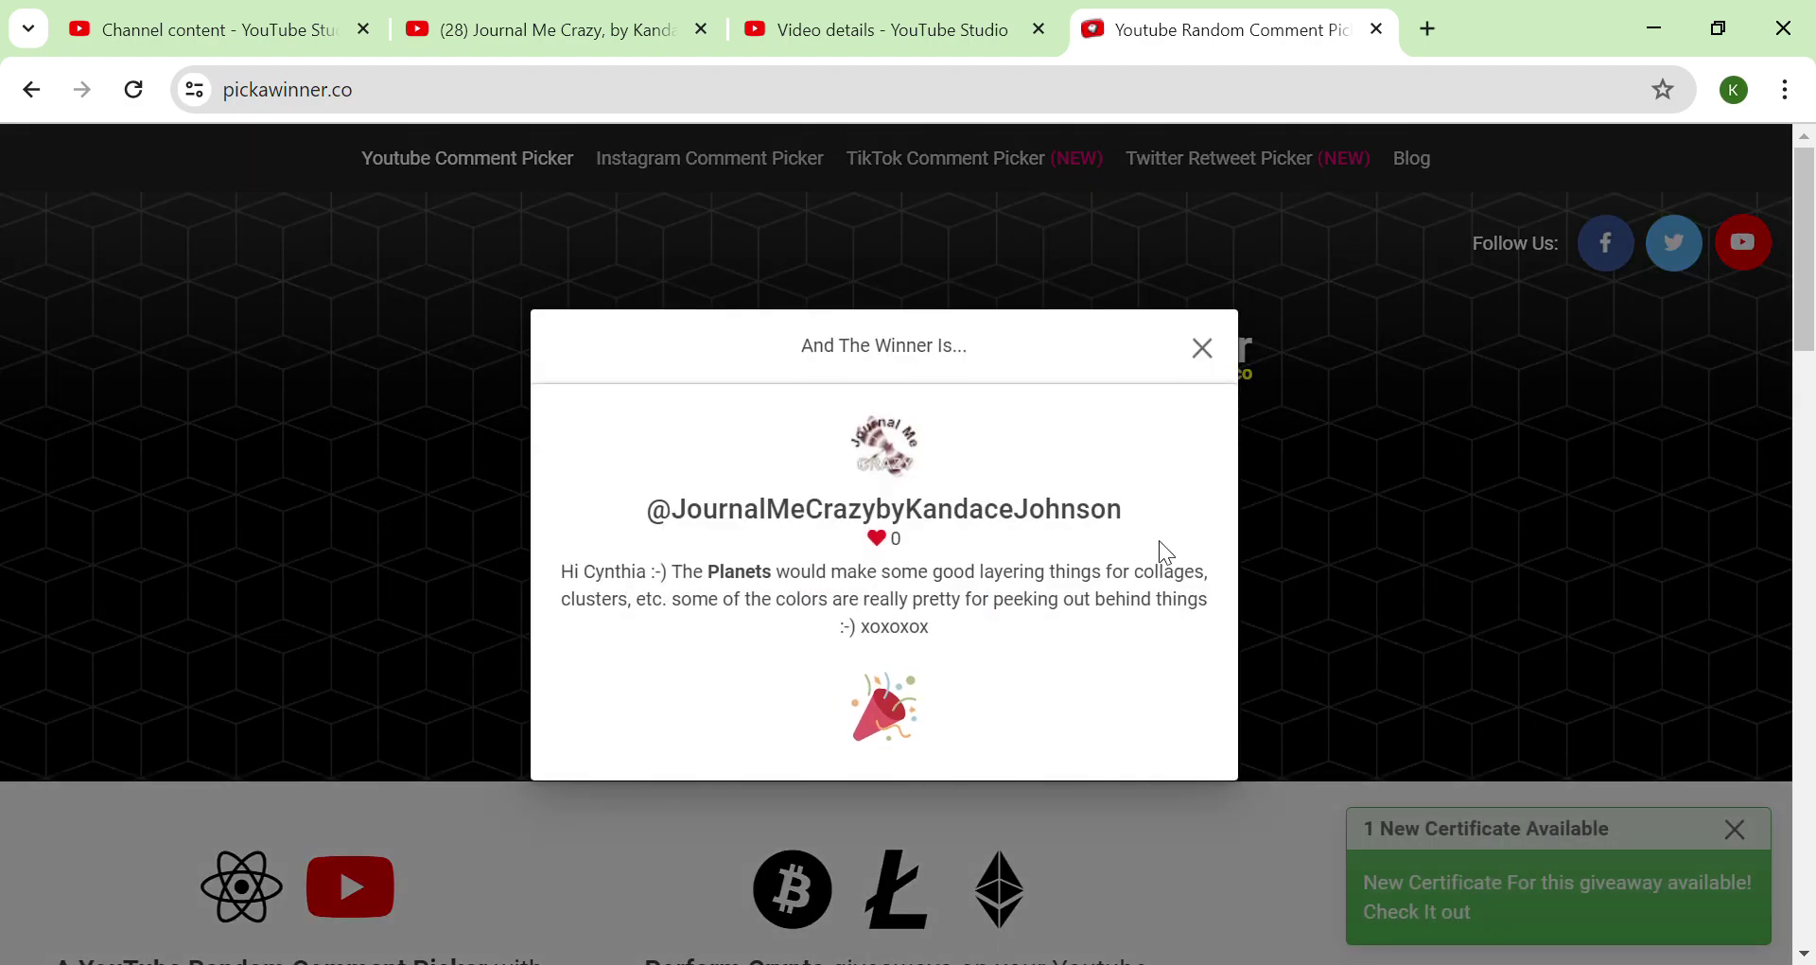
click(1201, 348)
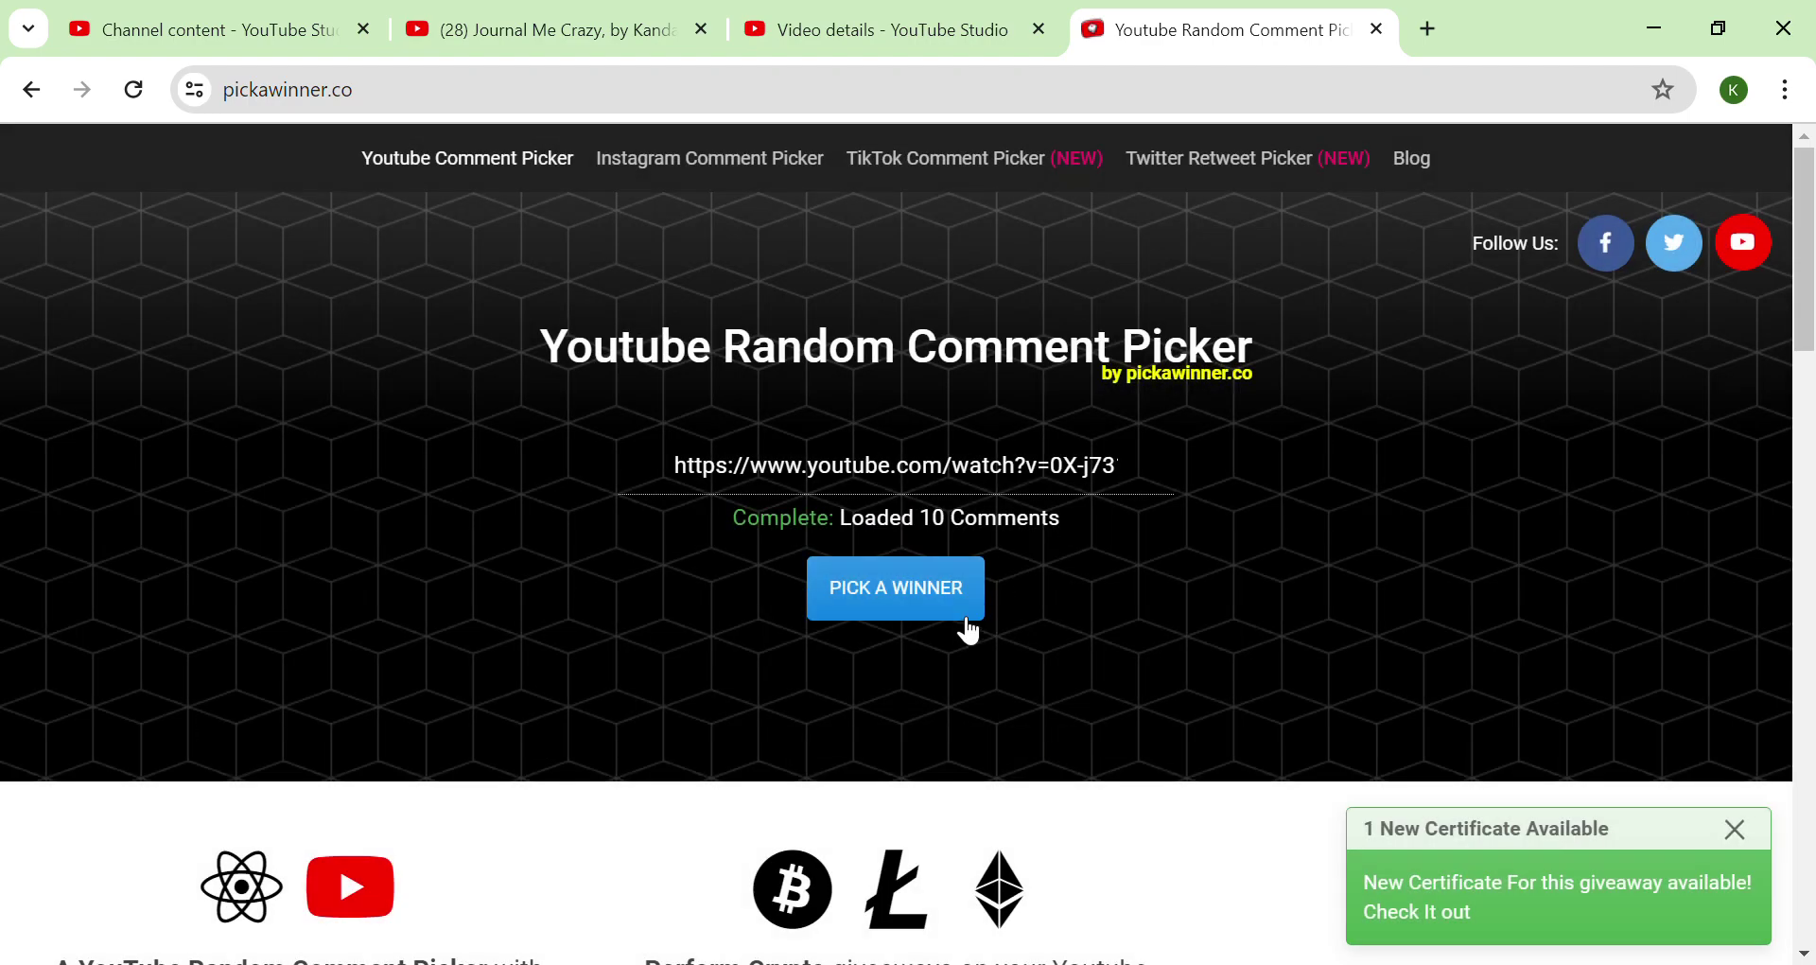
click(927, 581)
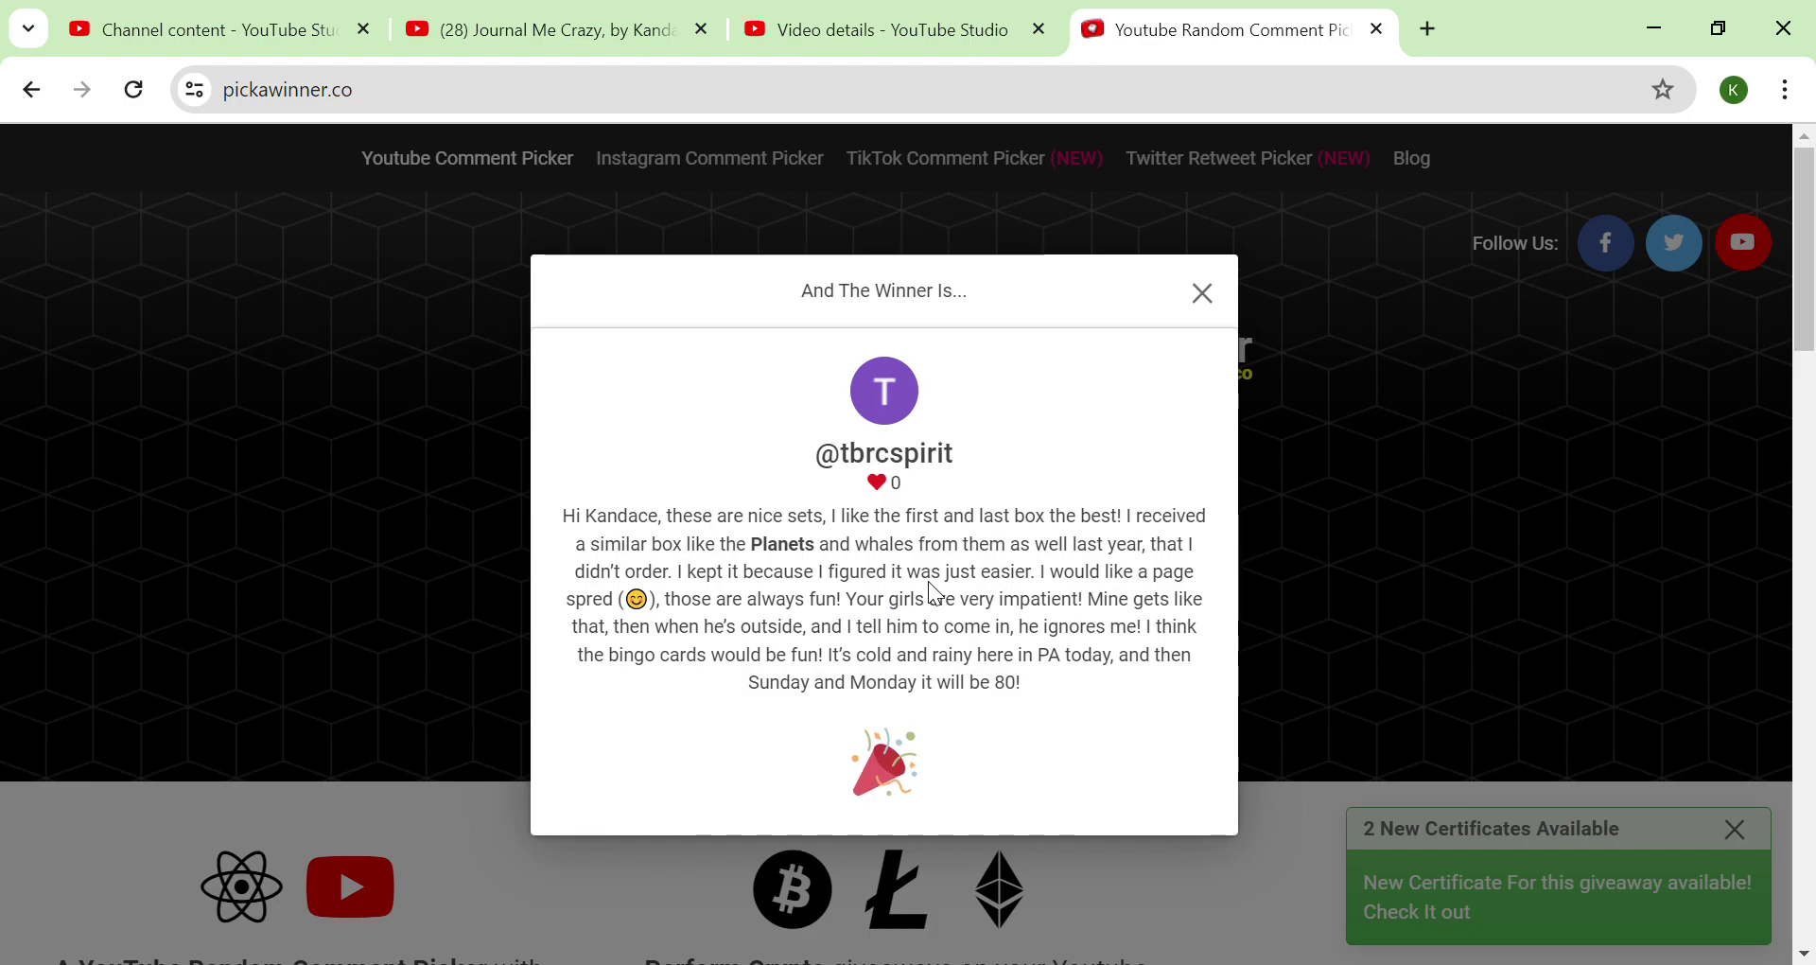
Dismiss the second winner, draw a third, and close it, leaving 8 comments.
click(1205, 299)
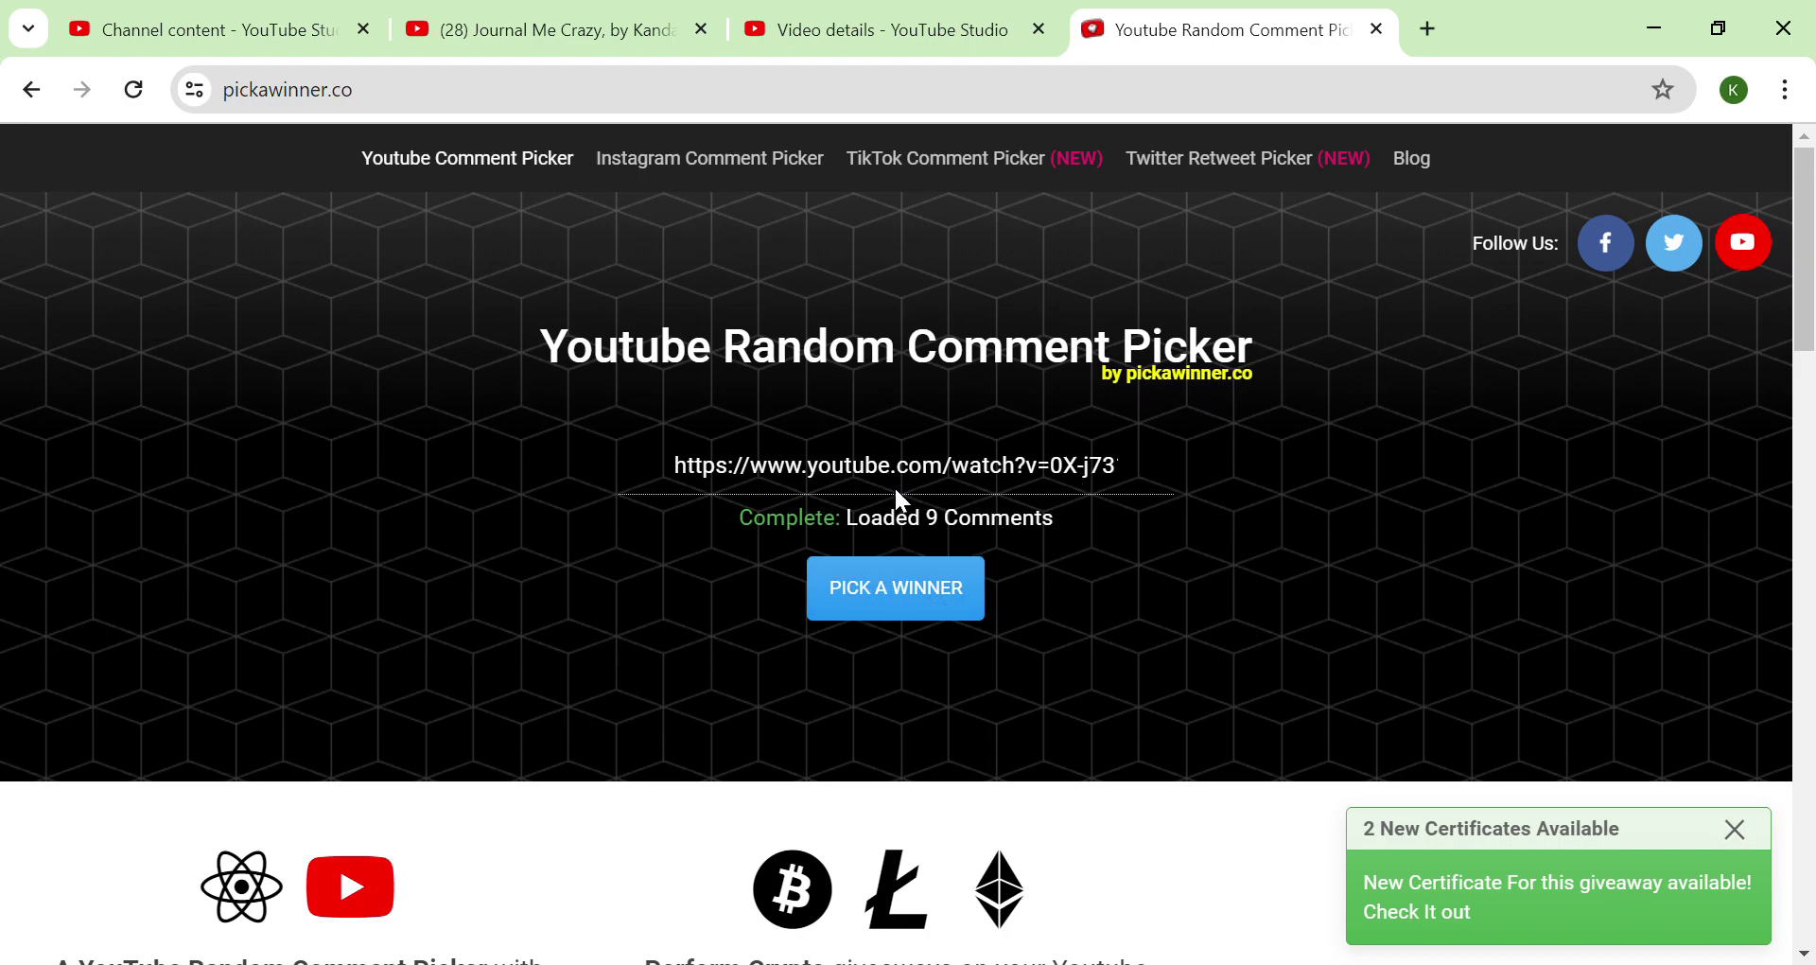
click(882, 602)
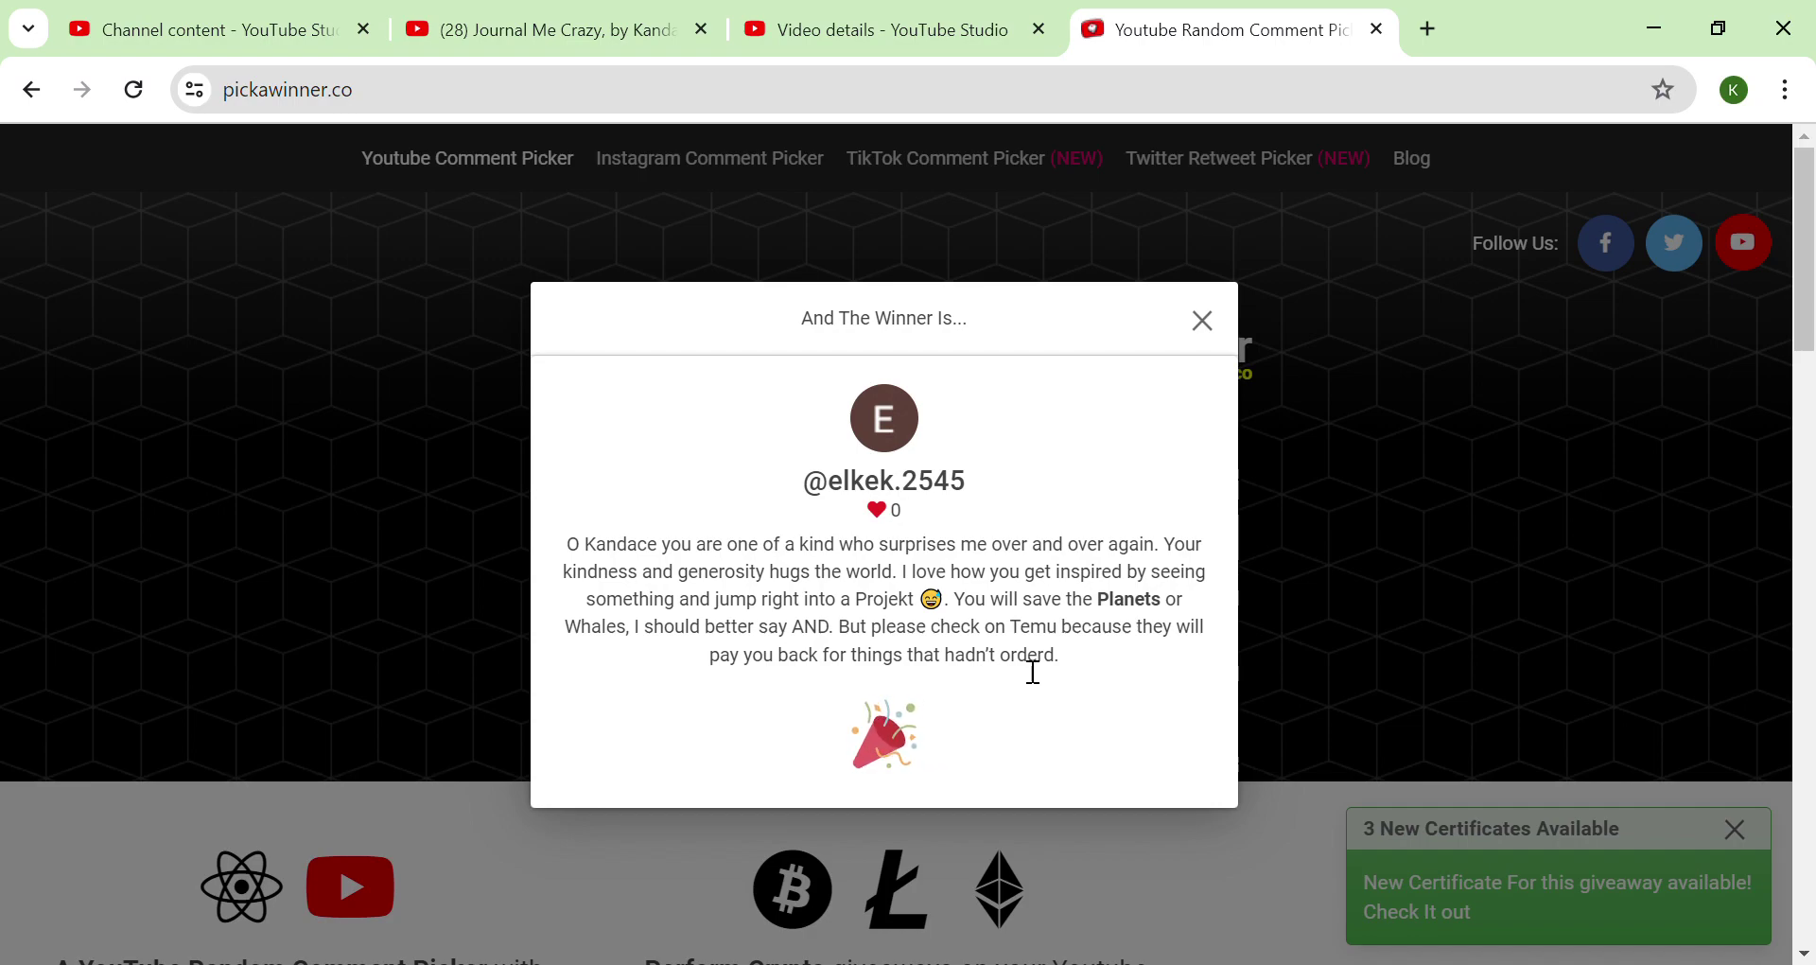
click(1204, 321)
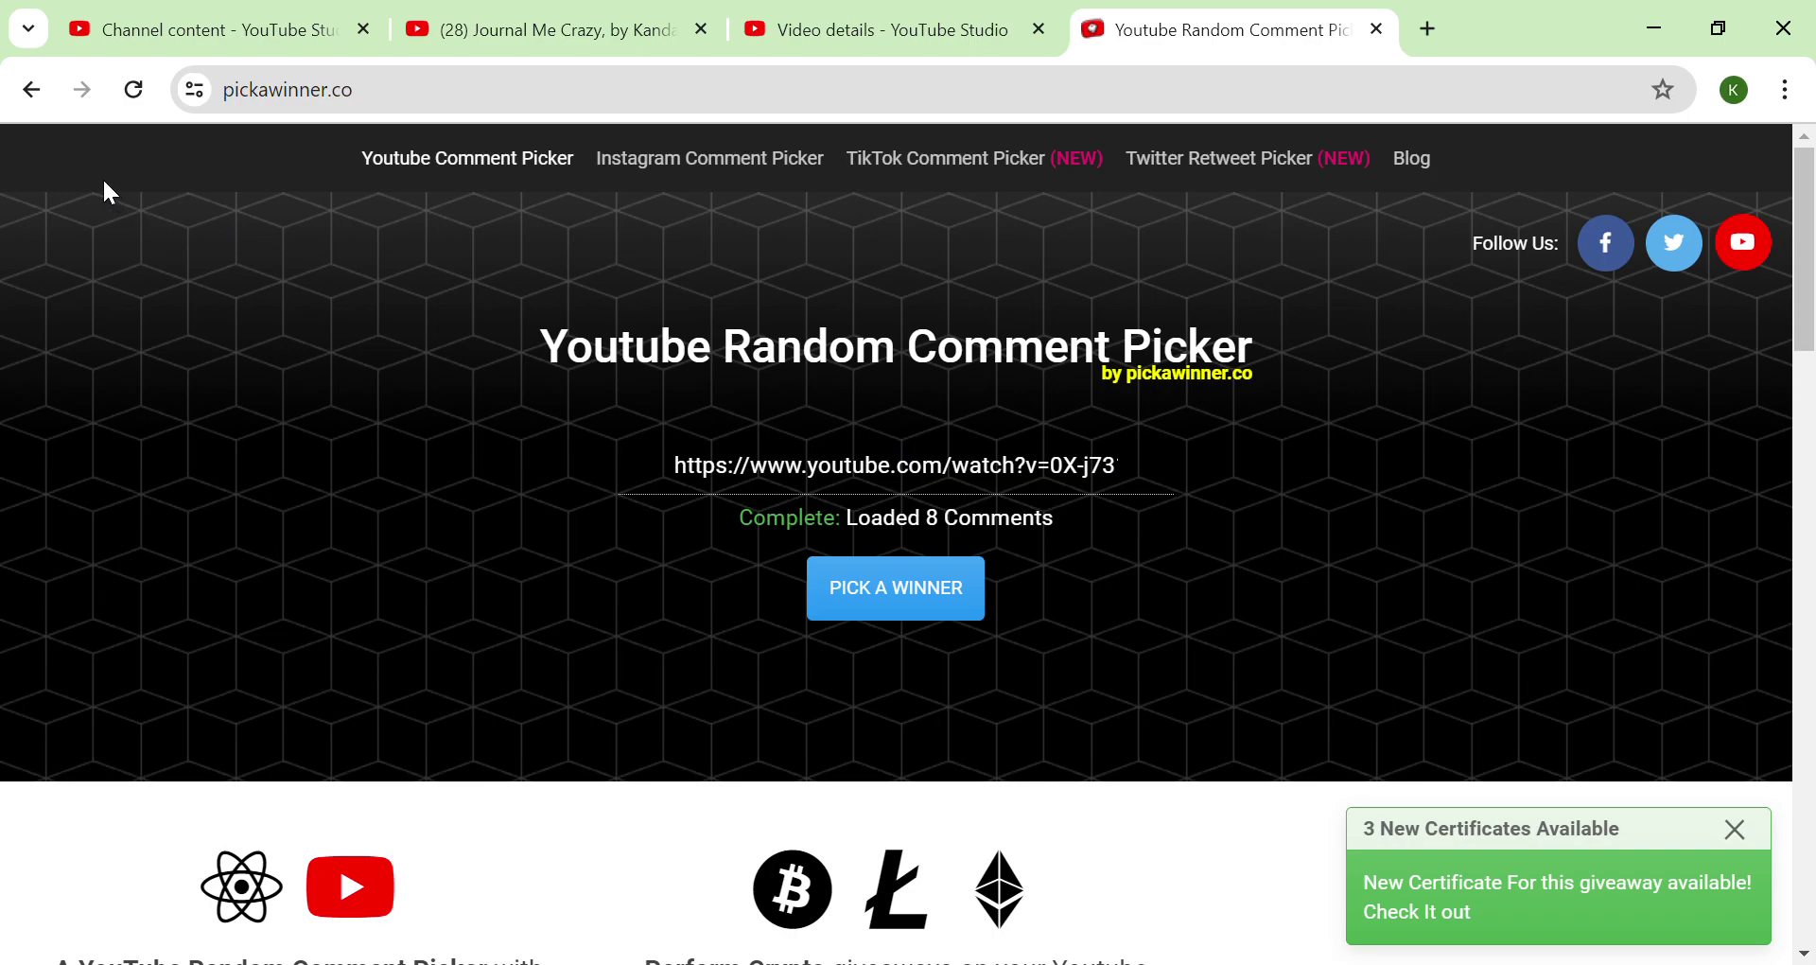
Reopen Pickawinner from the new tab page, paste the video link, and fetch comments.
click(32, 92)
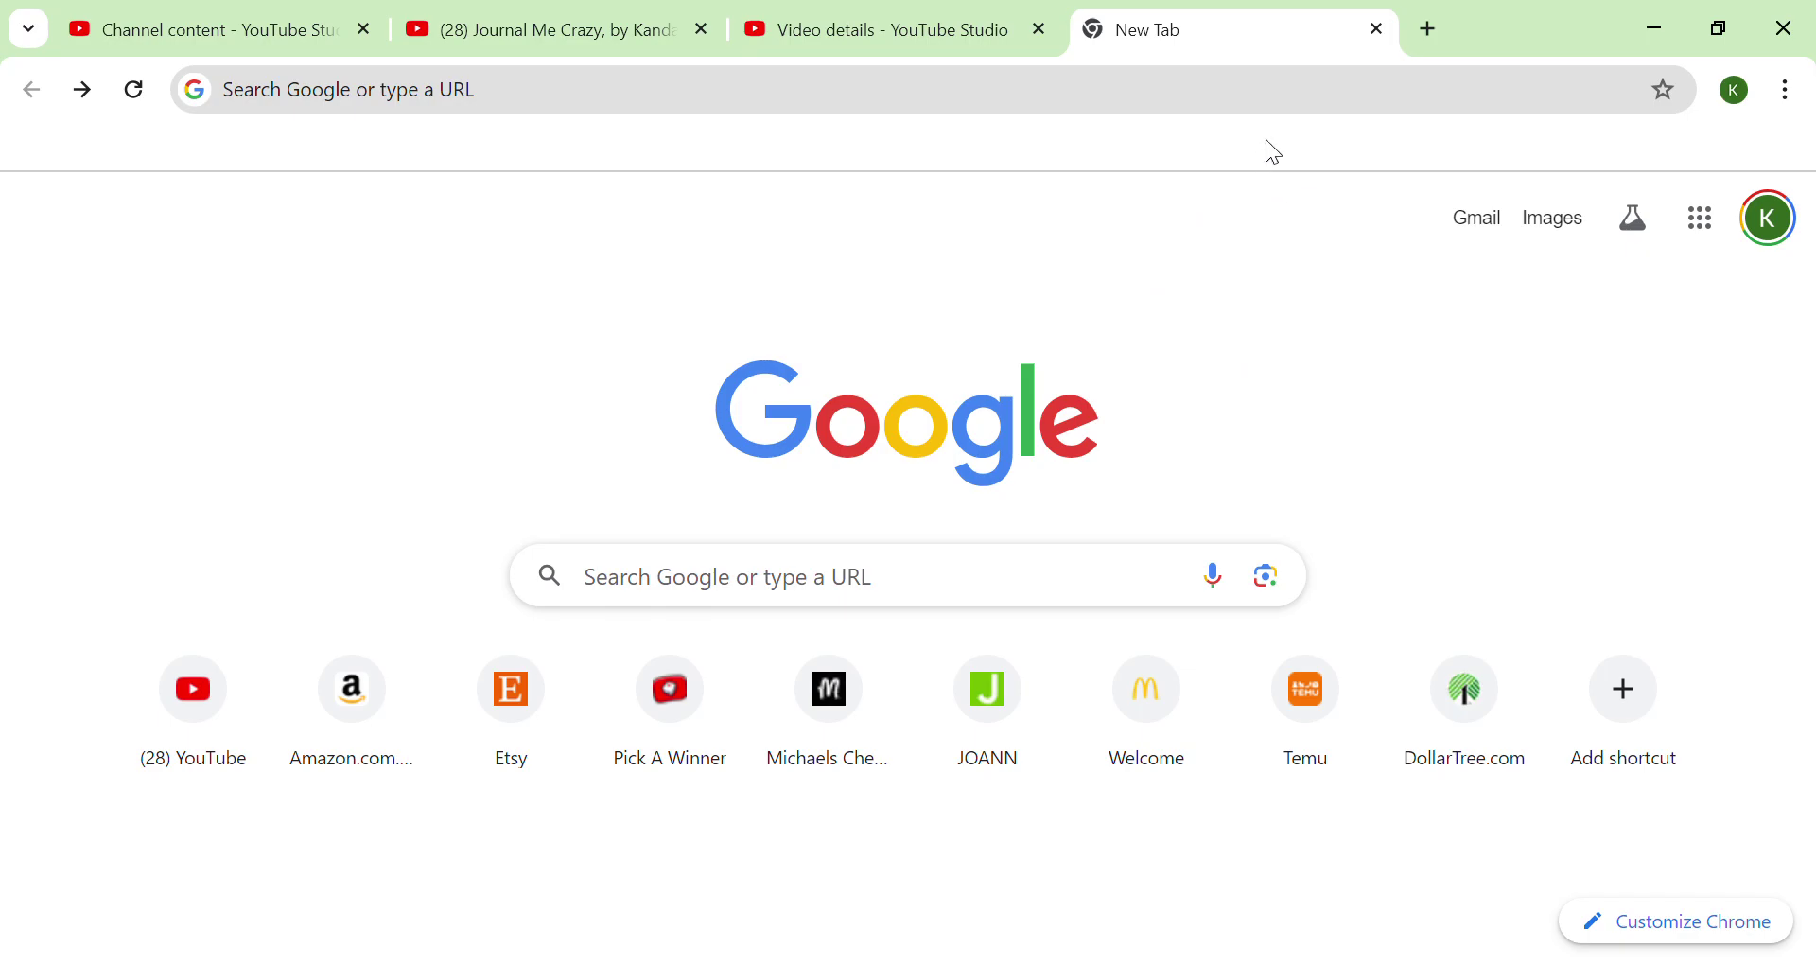
click(655, 707)
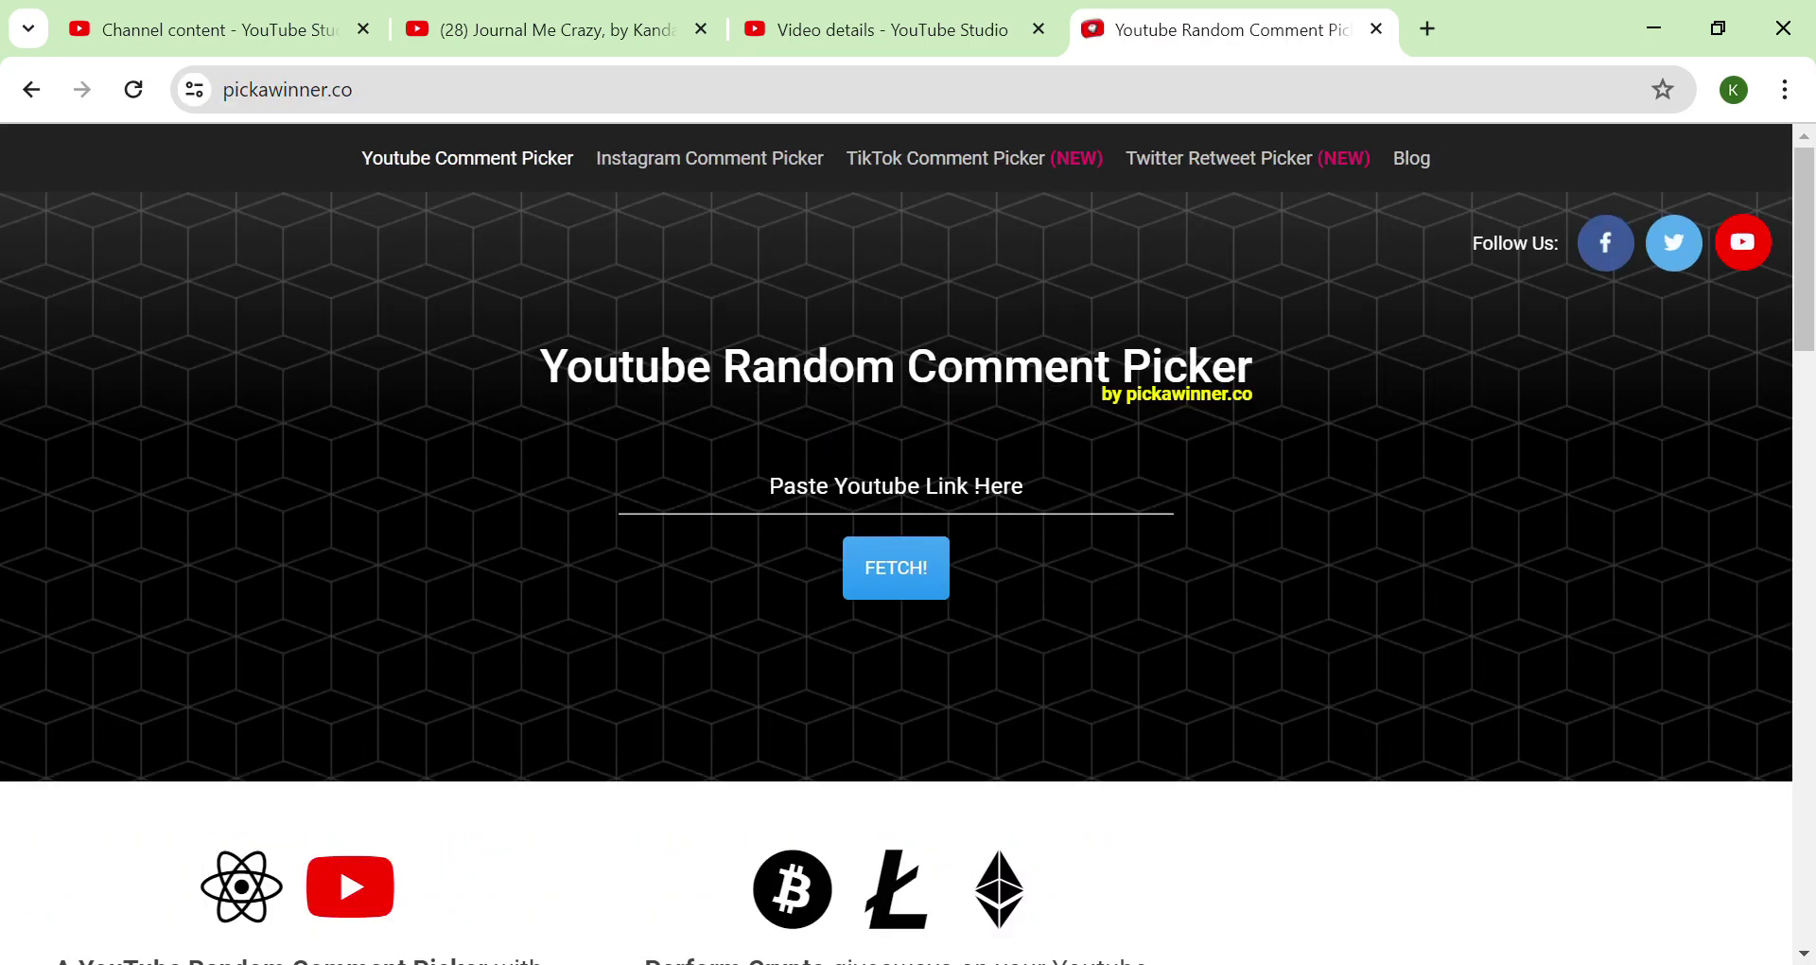
click(896, 486)
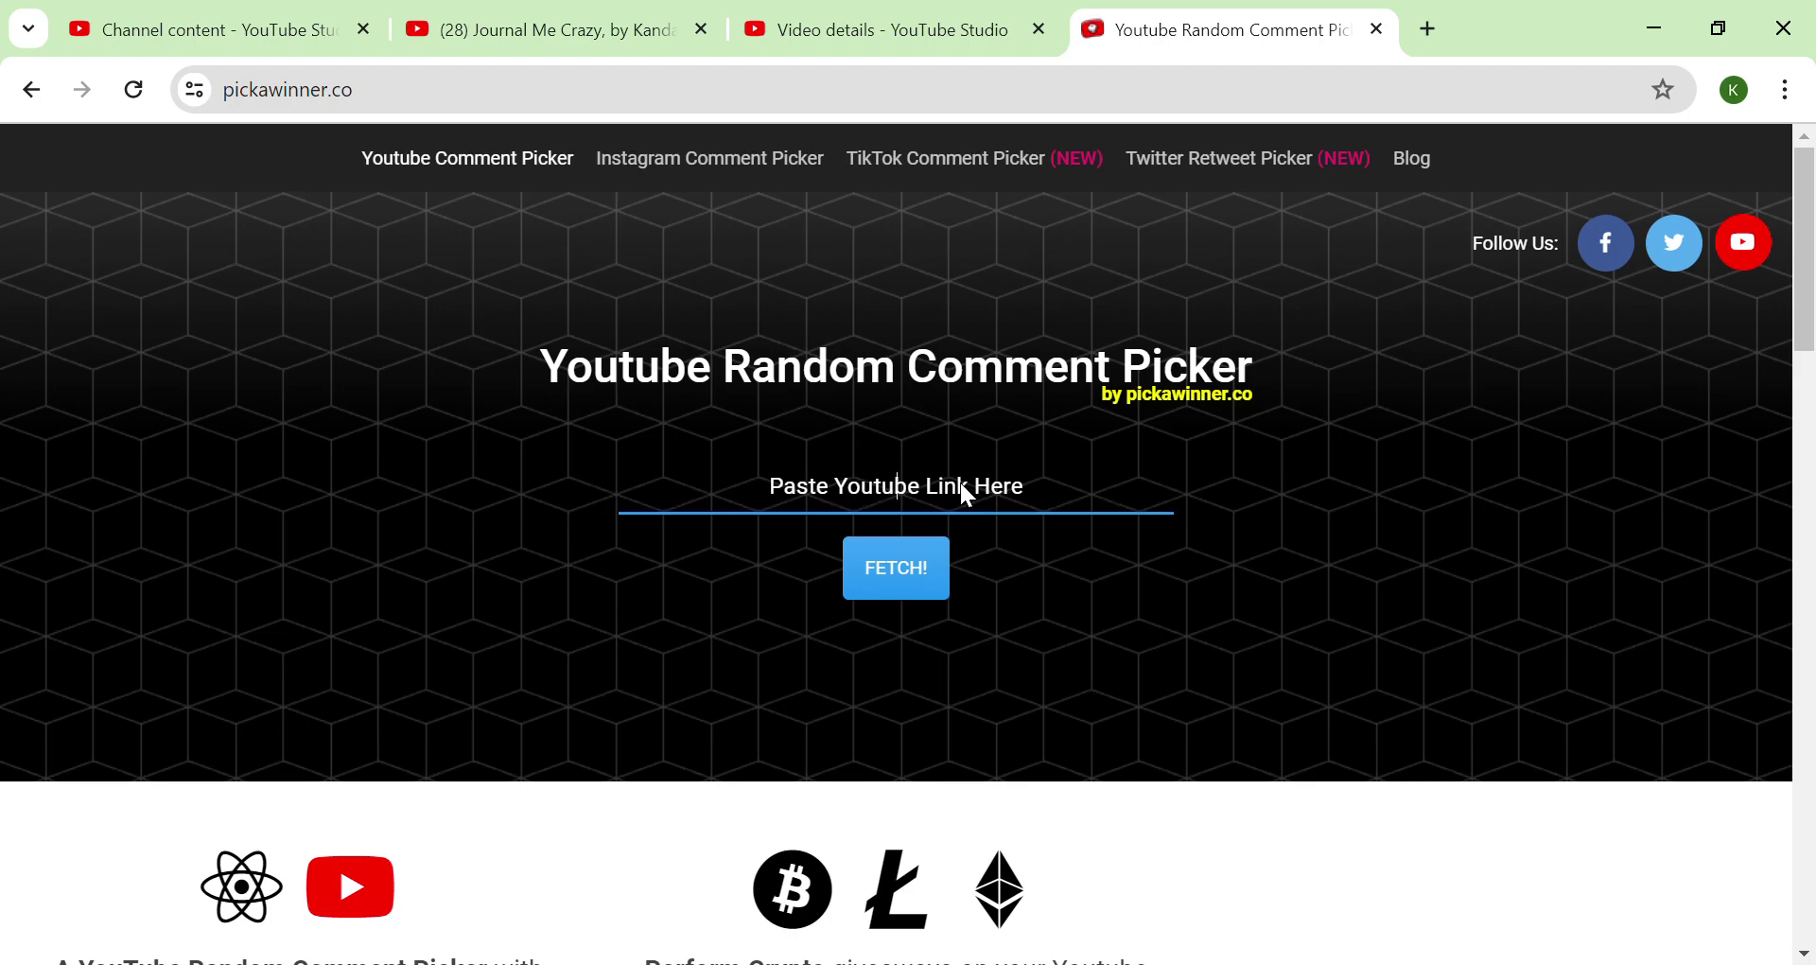
key(ctrl+v)
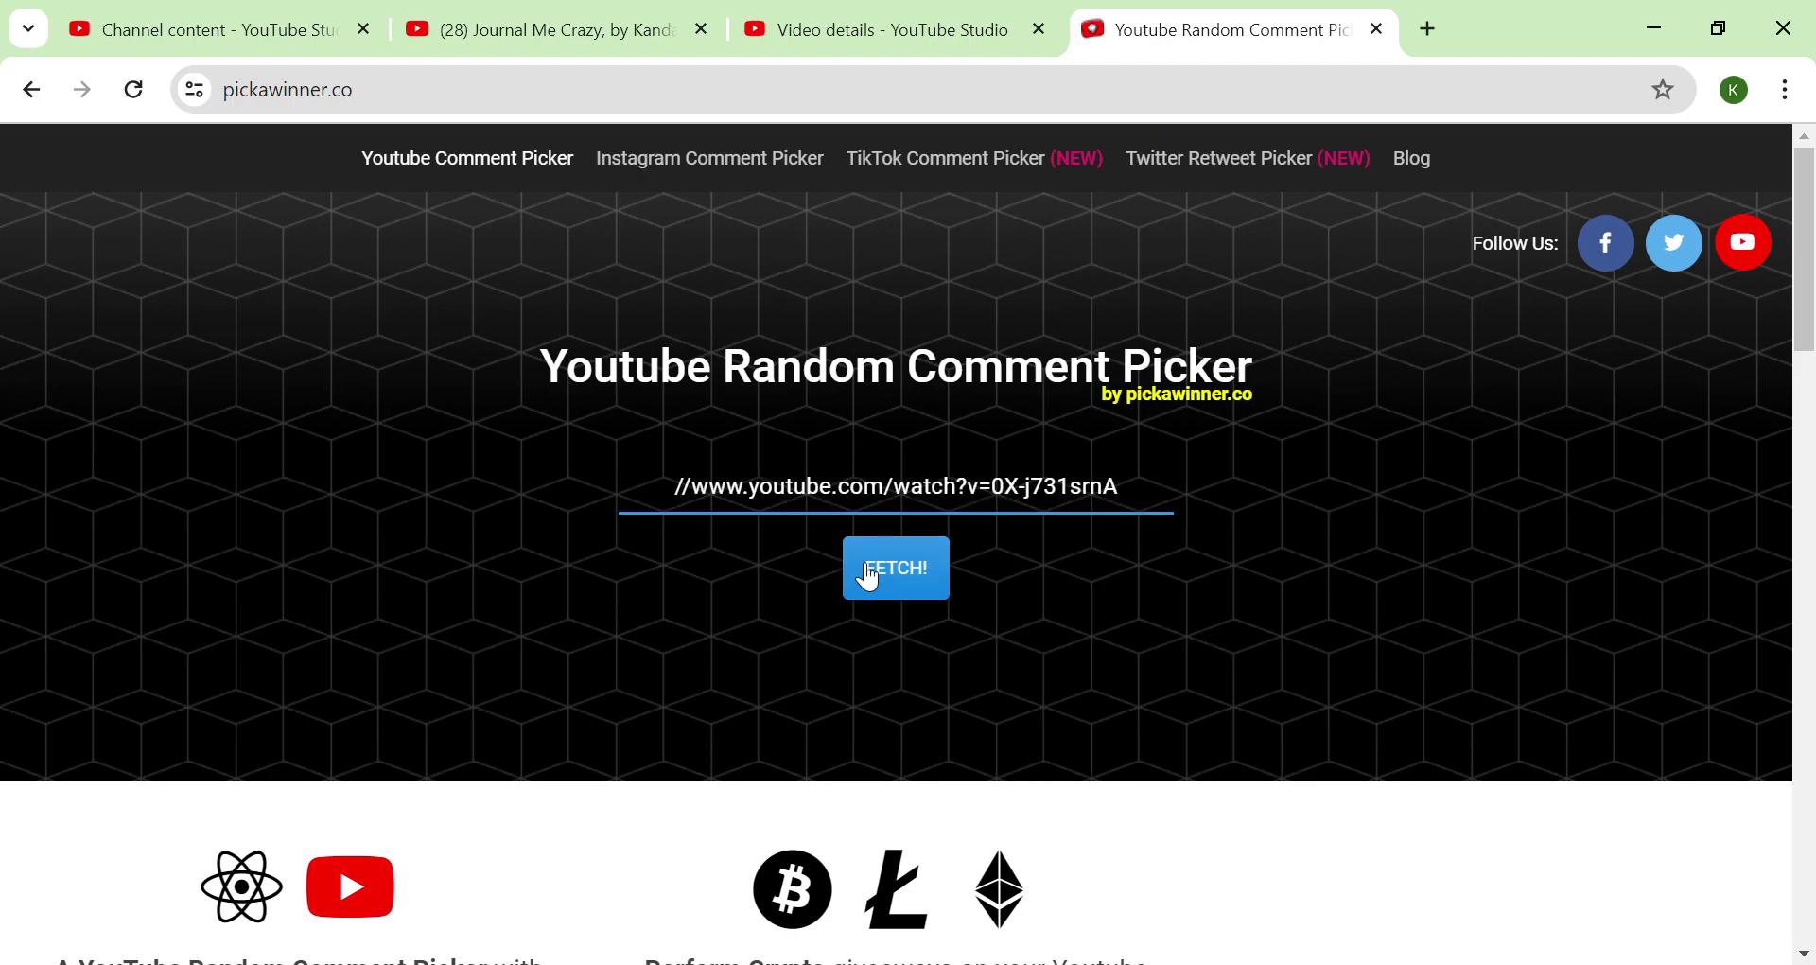
click(920, 589)
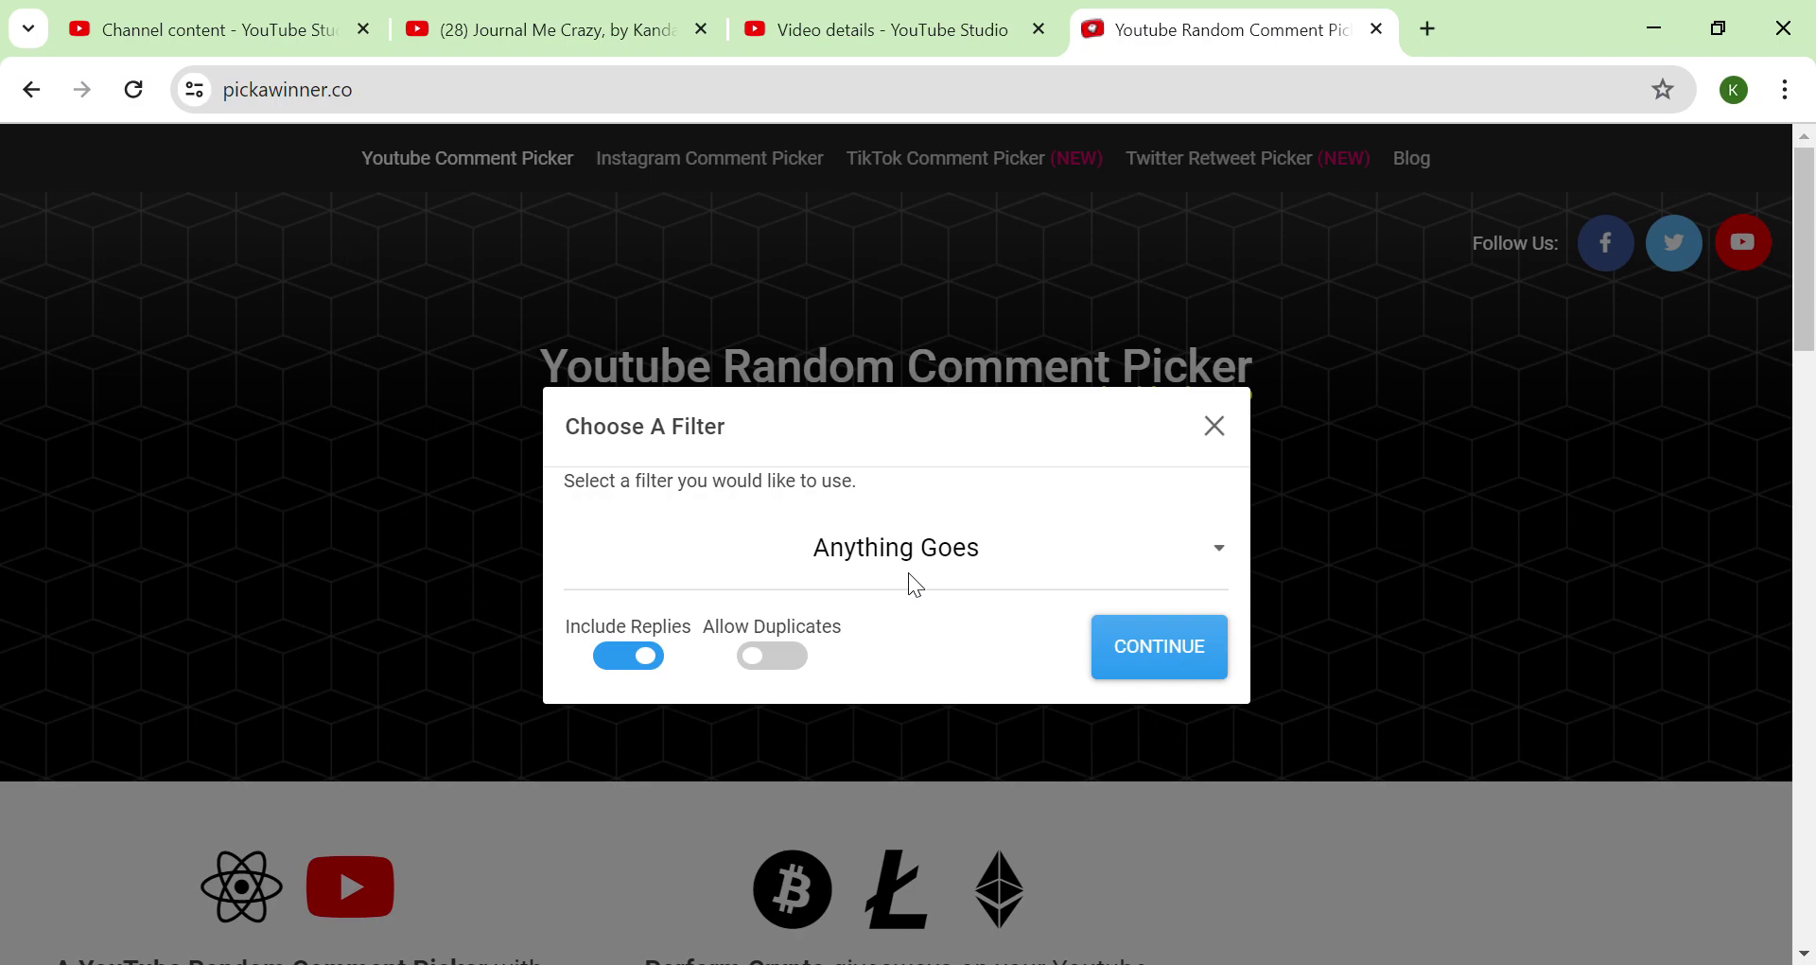
Exclude replies and apply a Keyword Filter for 'Spred', loading 8 comments.
click(651, 664)
click(975, 556)
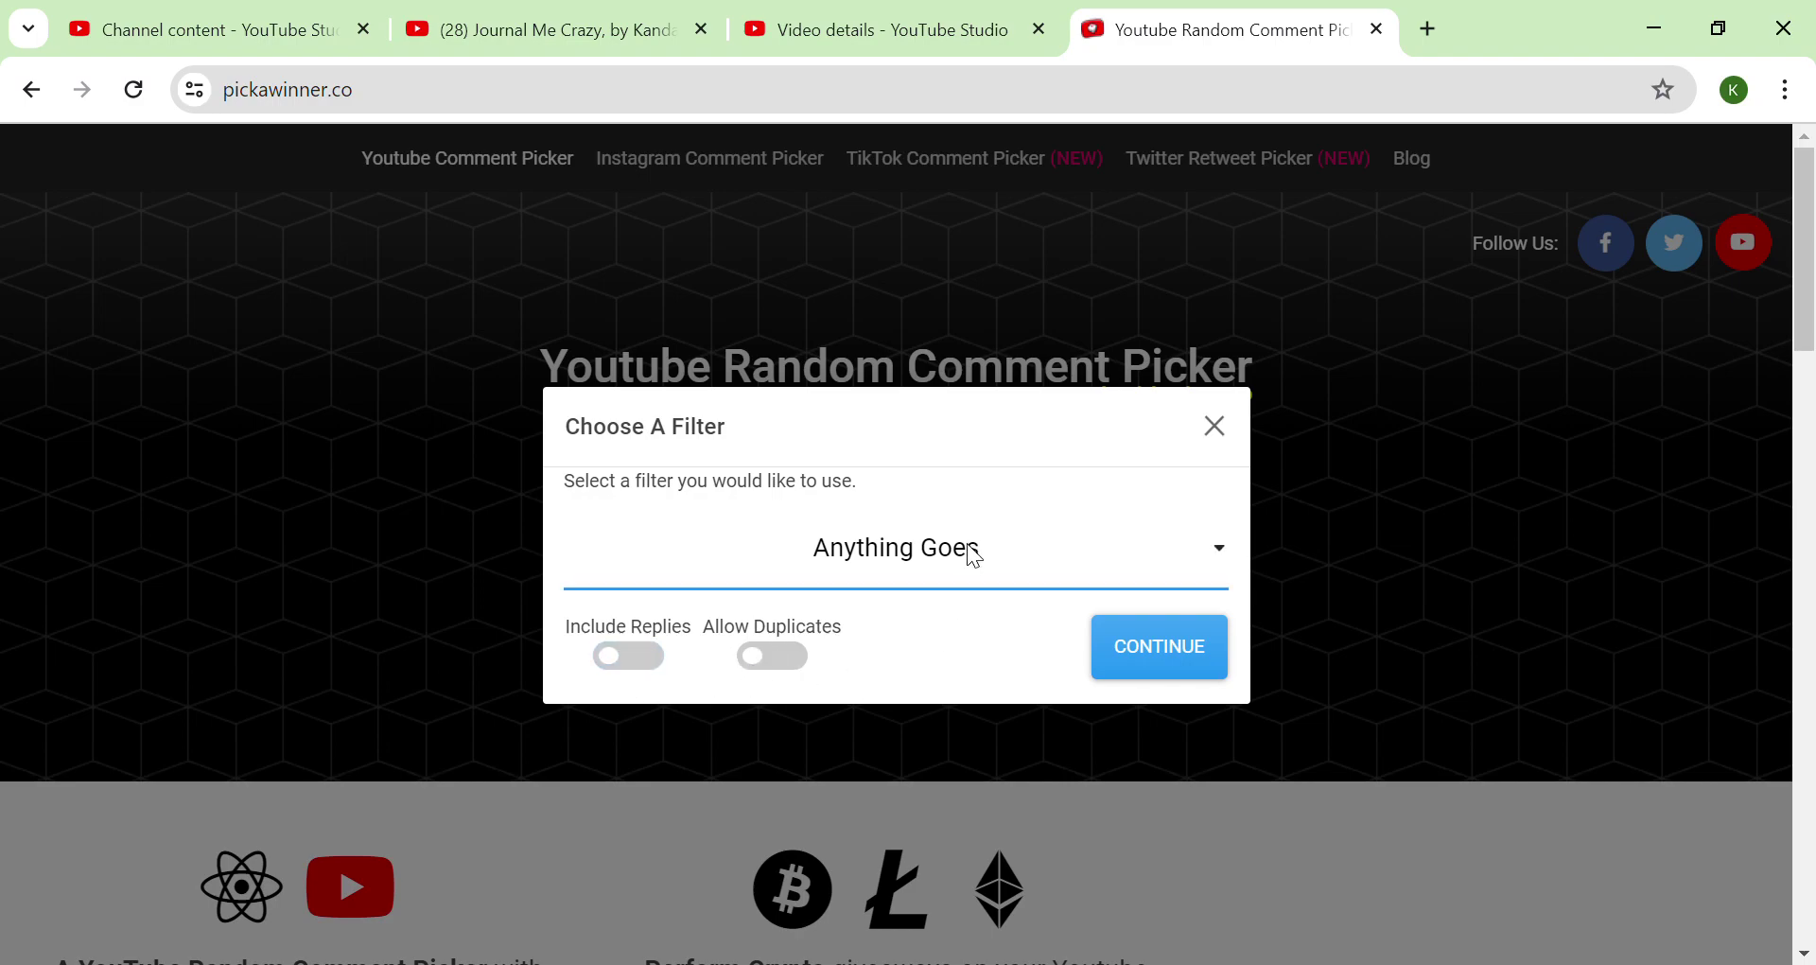
click(953, 632)
click(1011, 595)
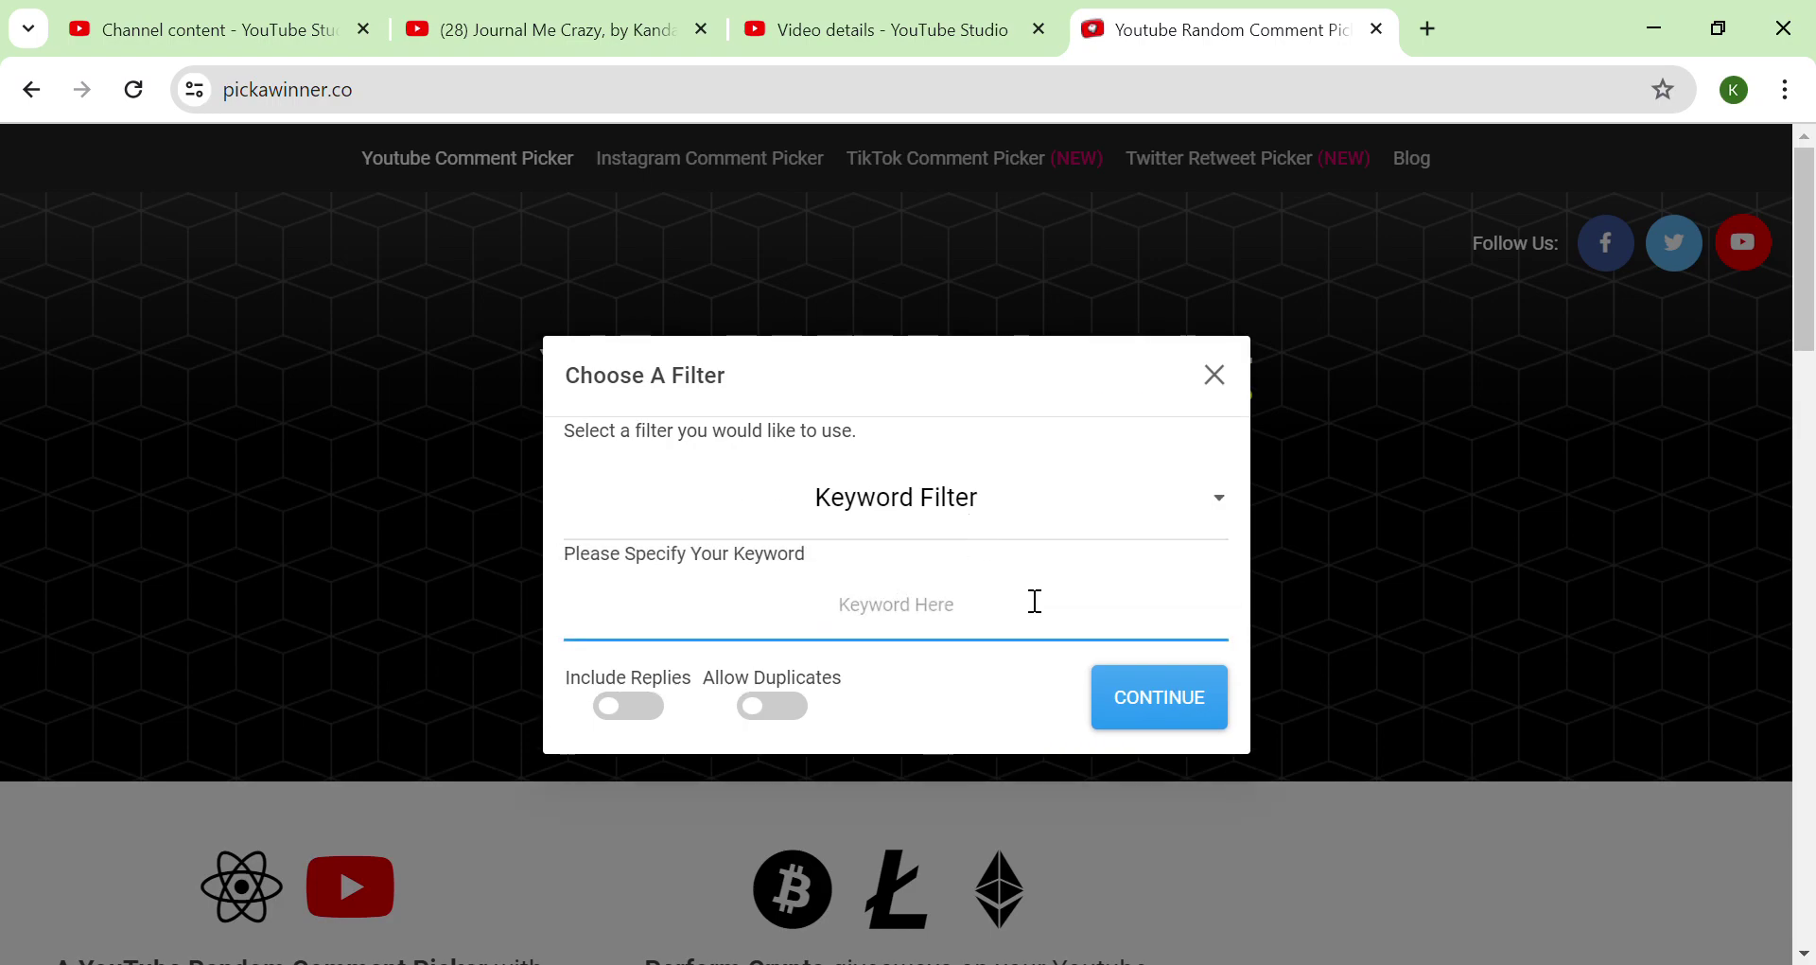
text(Spred)
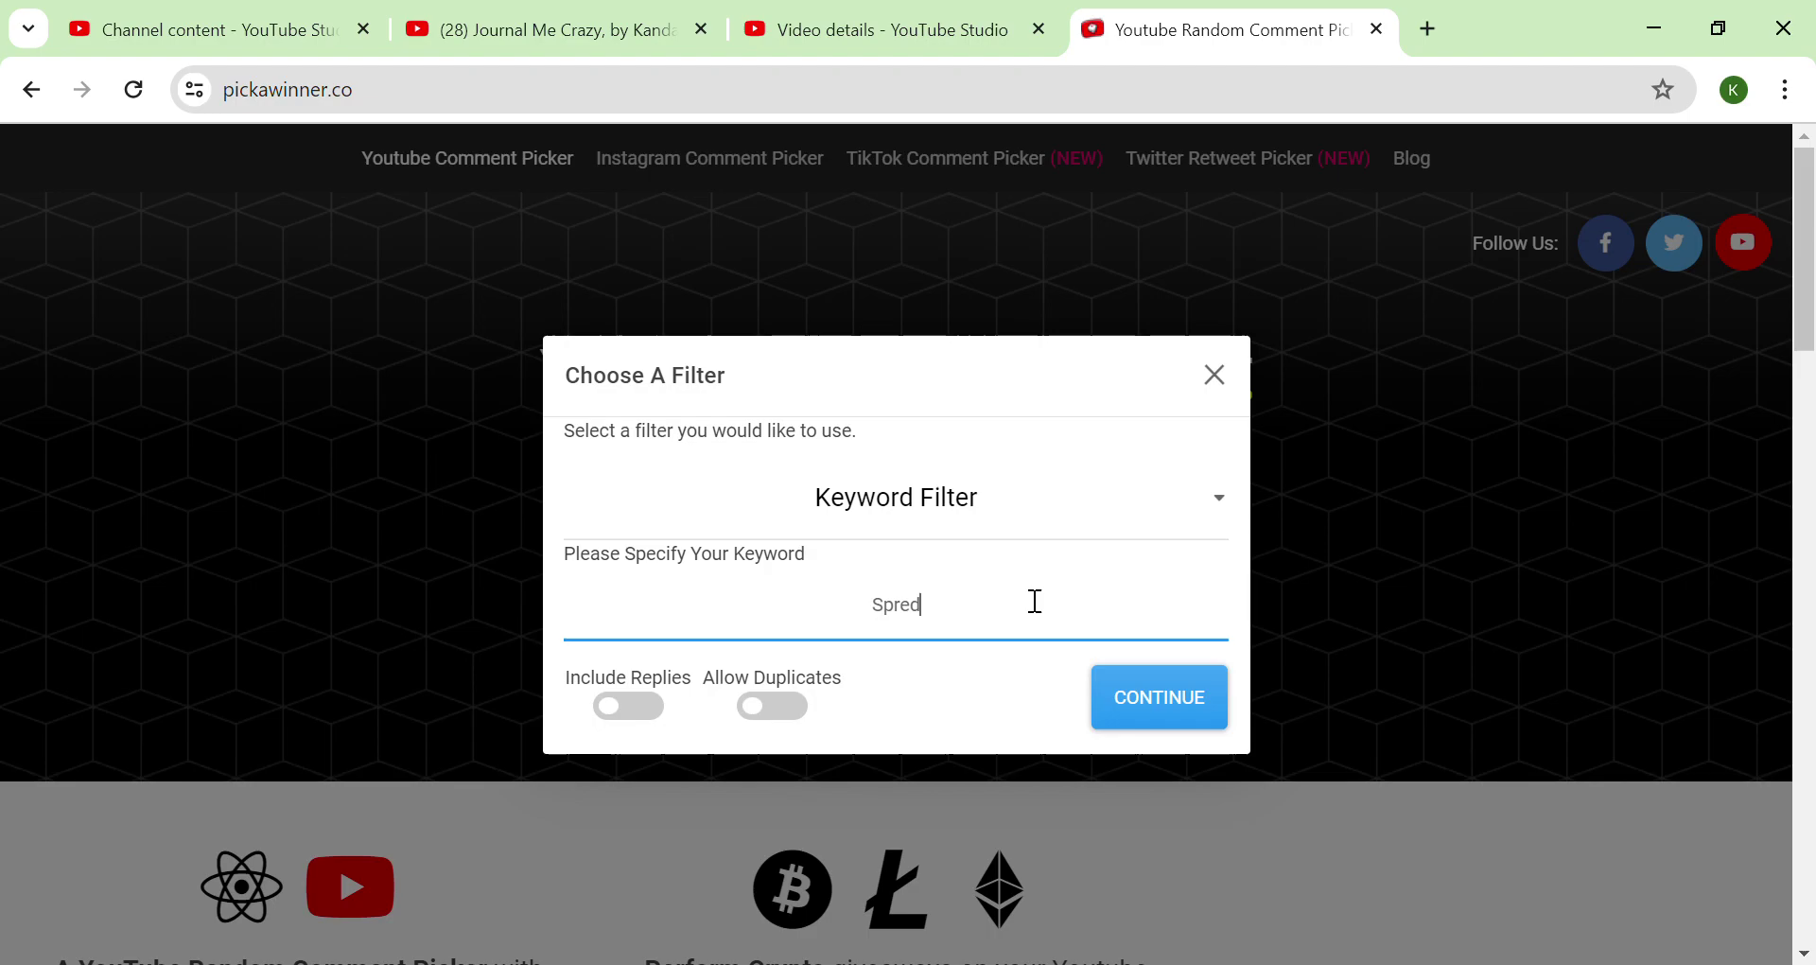
click(1192, 714)
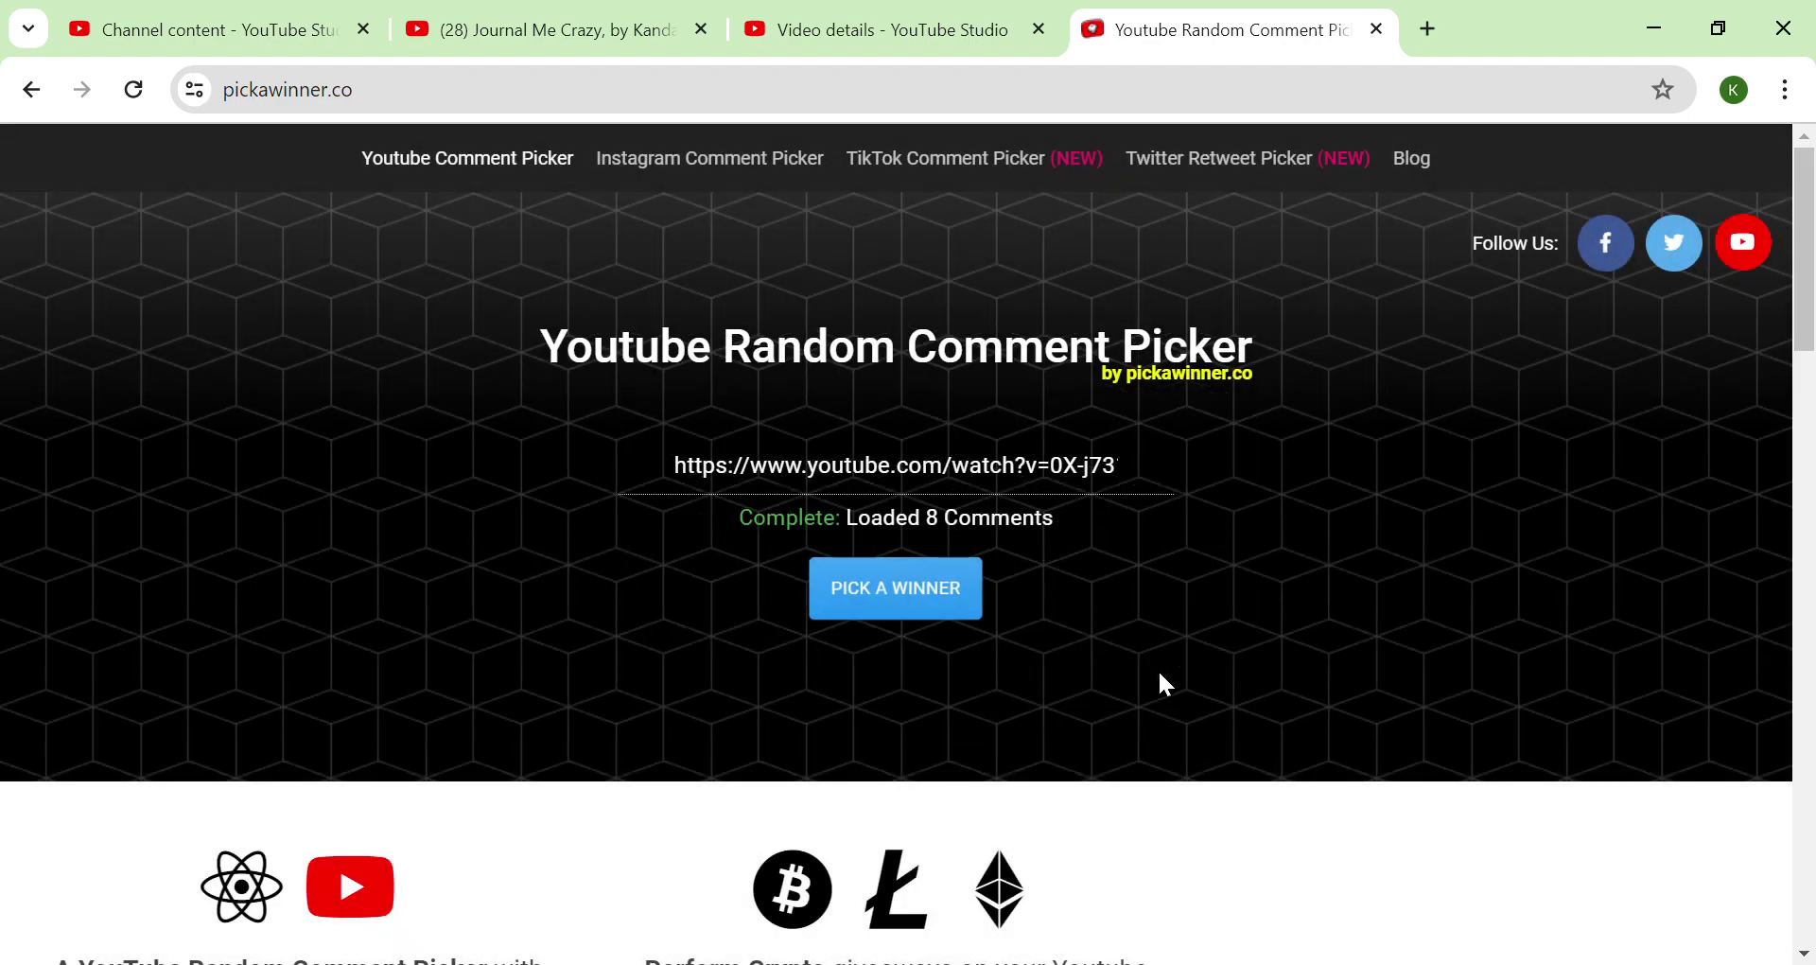
Draw a Spred-matching winner, close the announcement, and draw a second winner.
click(922, 603)
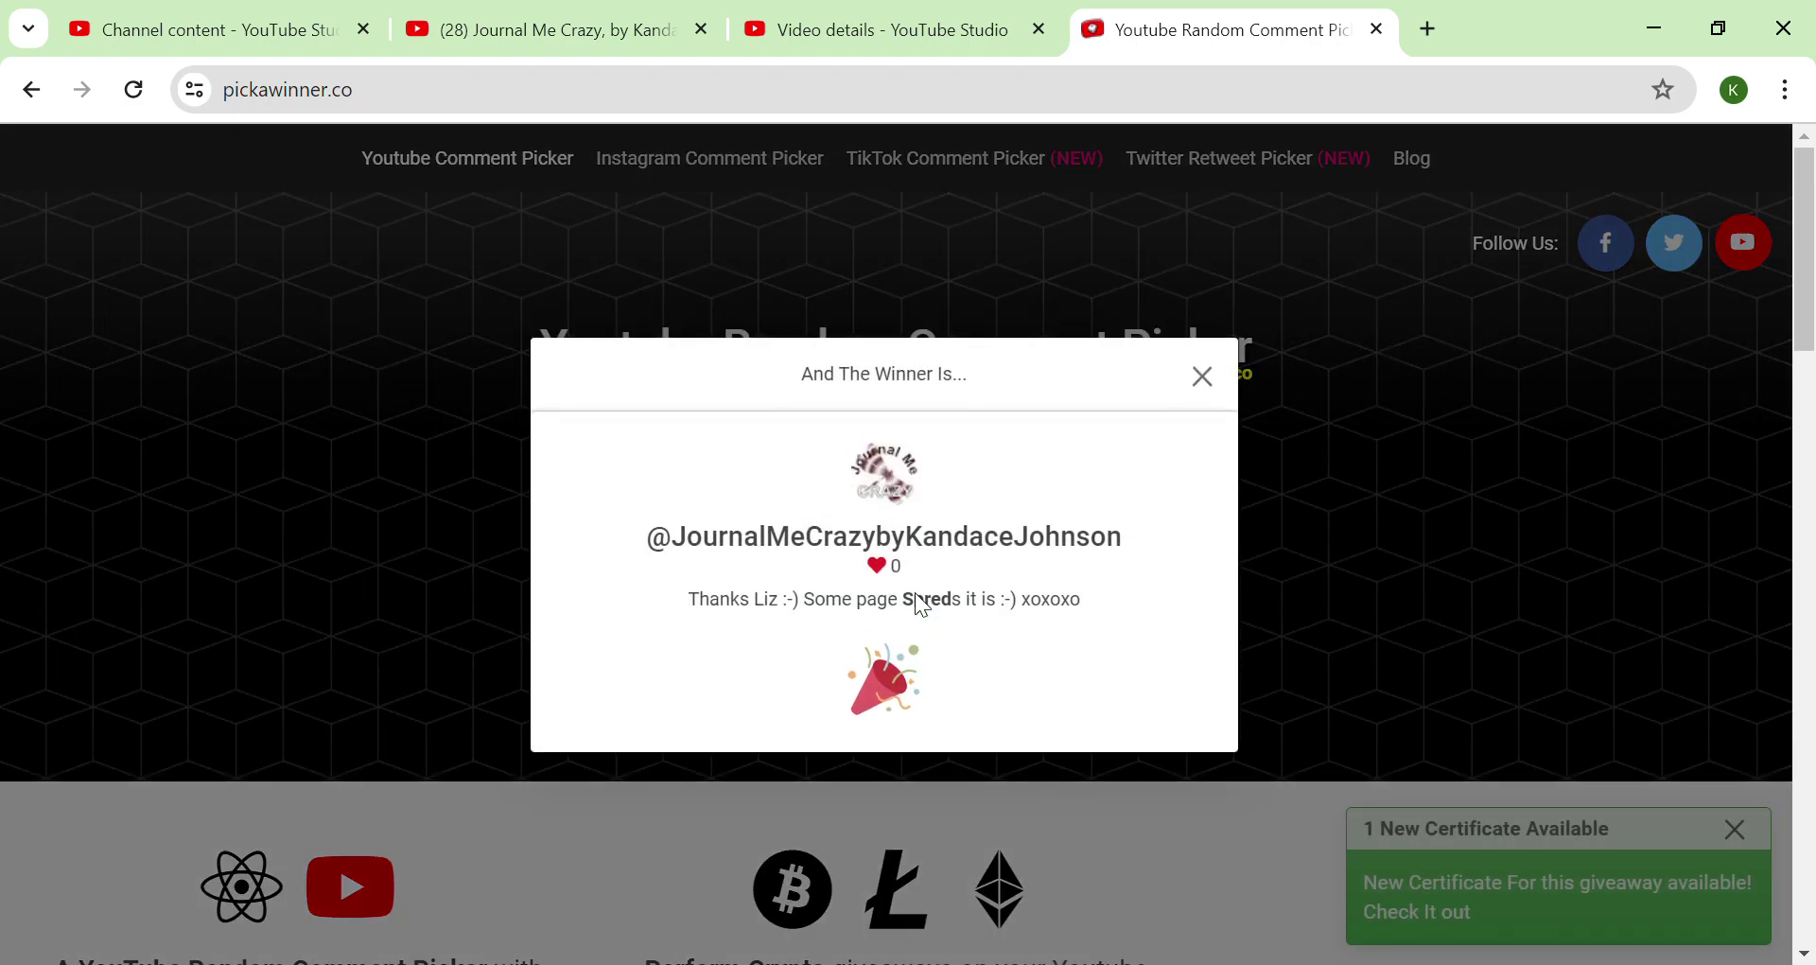
click(1202, 378)
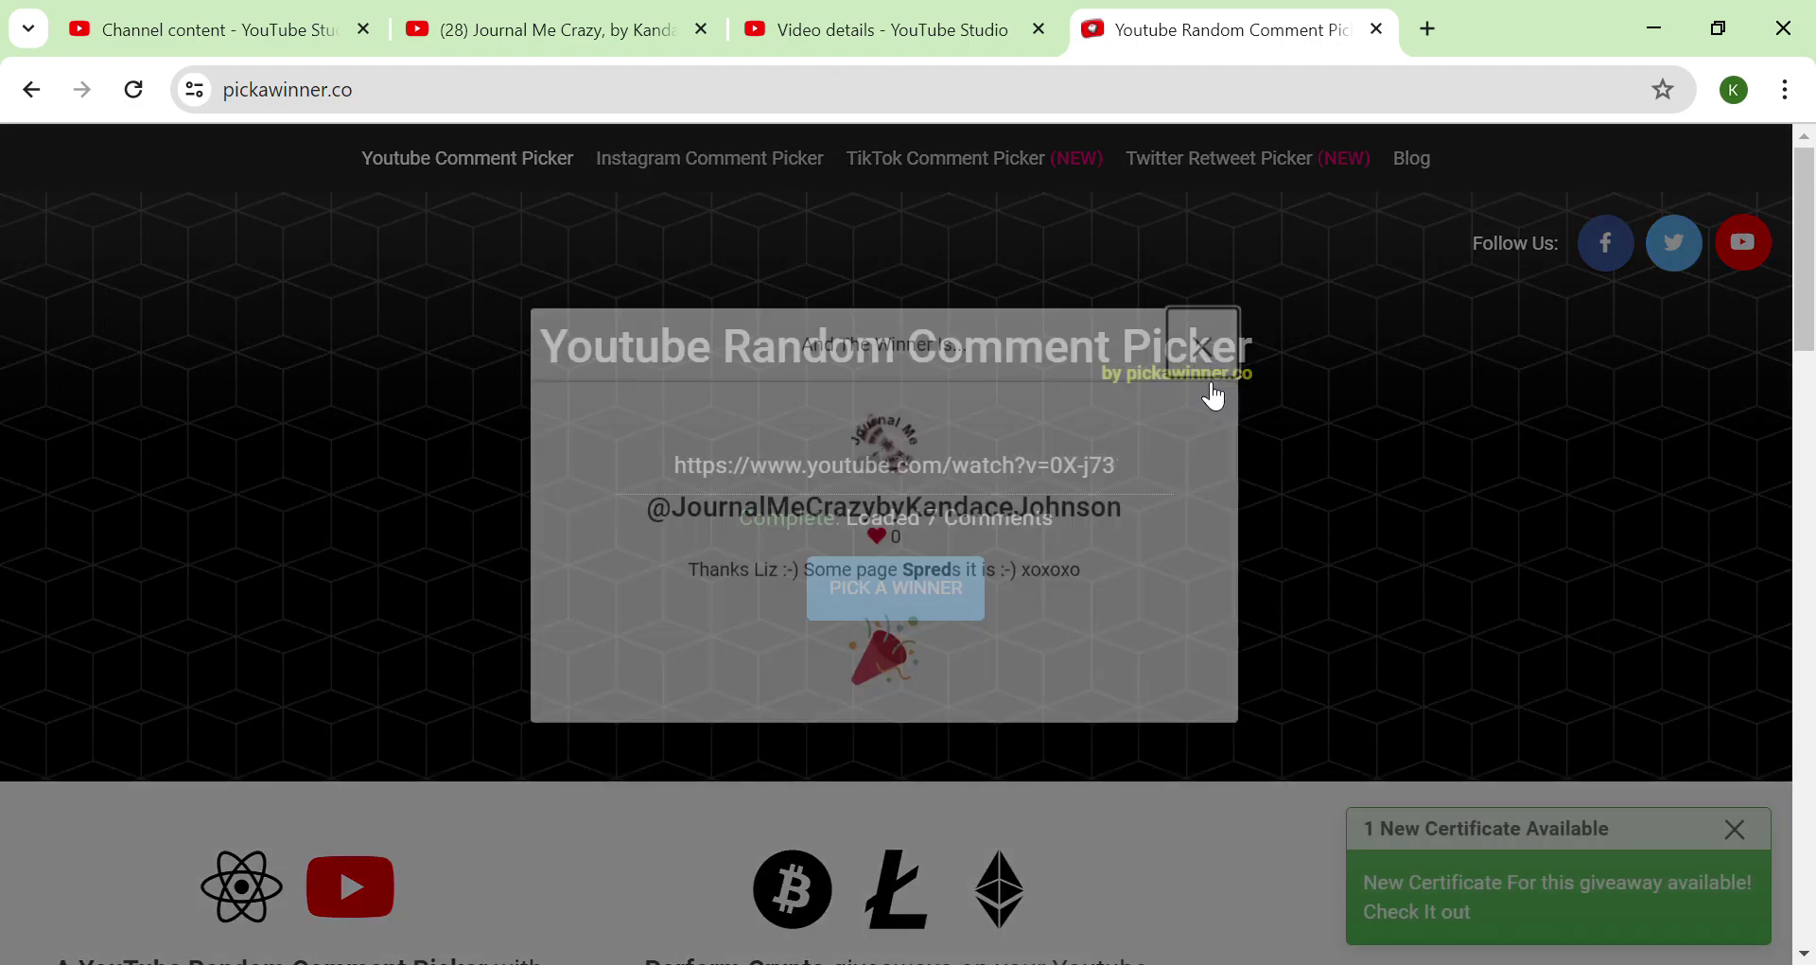
click(902, 605)
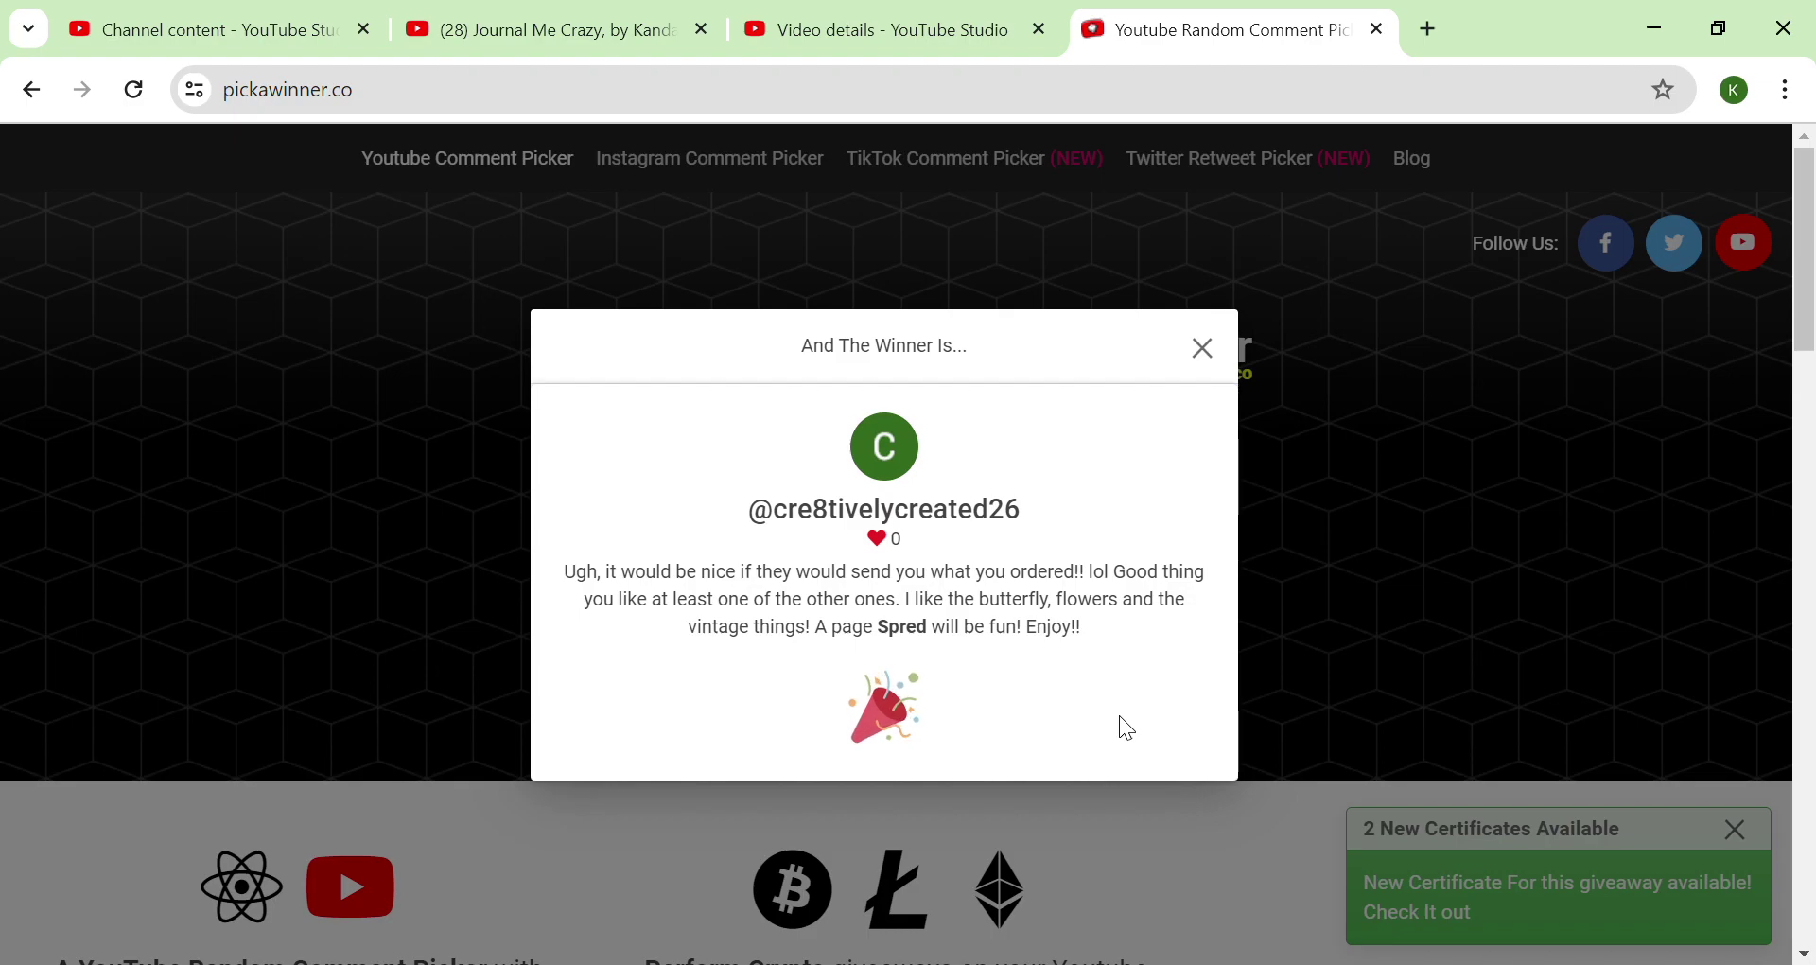
Close the current winner, draw another Spred winner, and dismiss it, leaving 5 comments.
click(1203, 350)
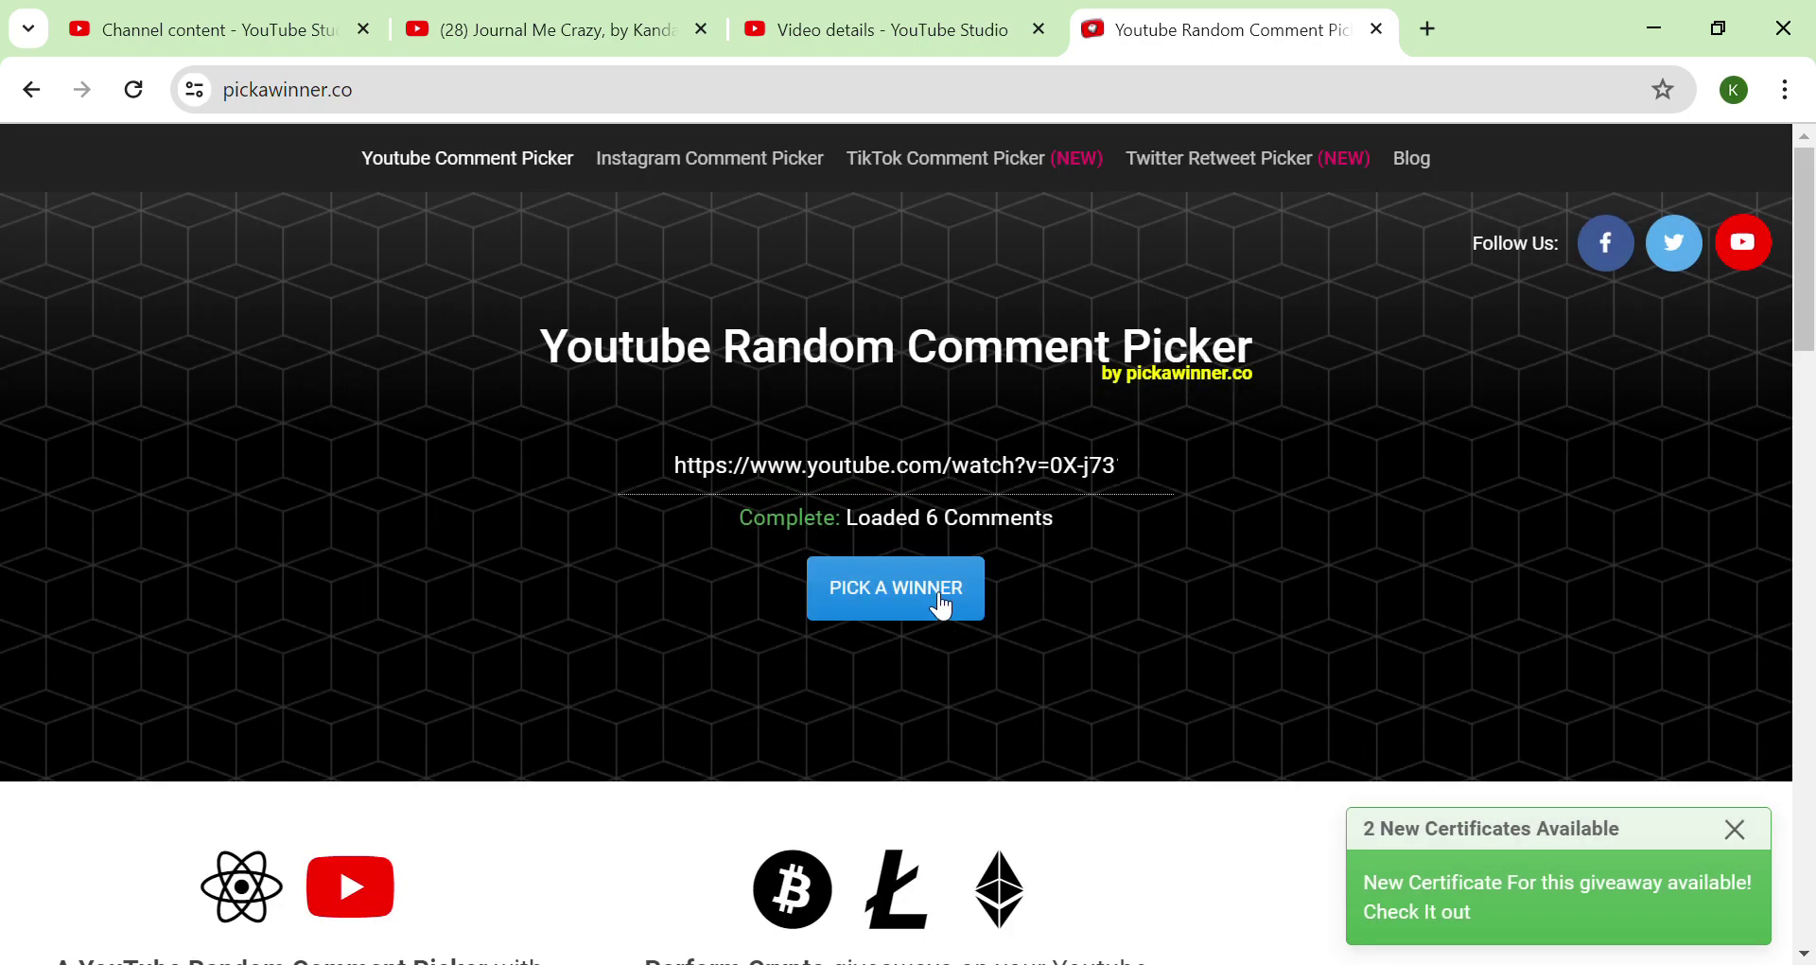
click(931, 594)
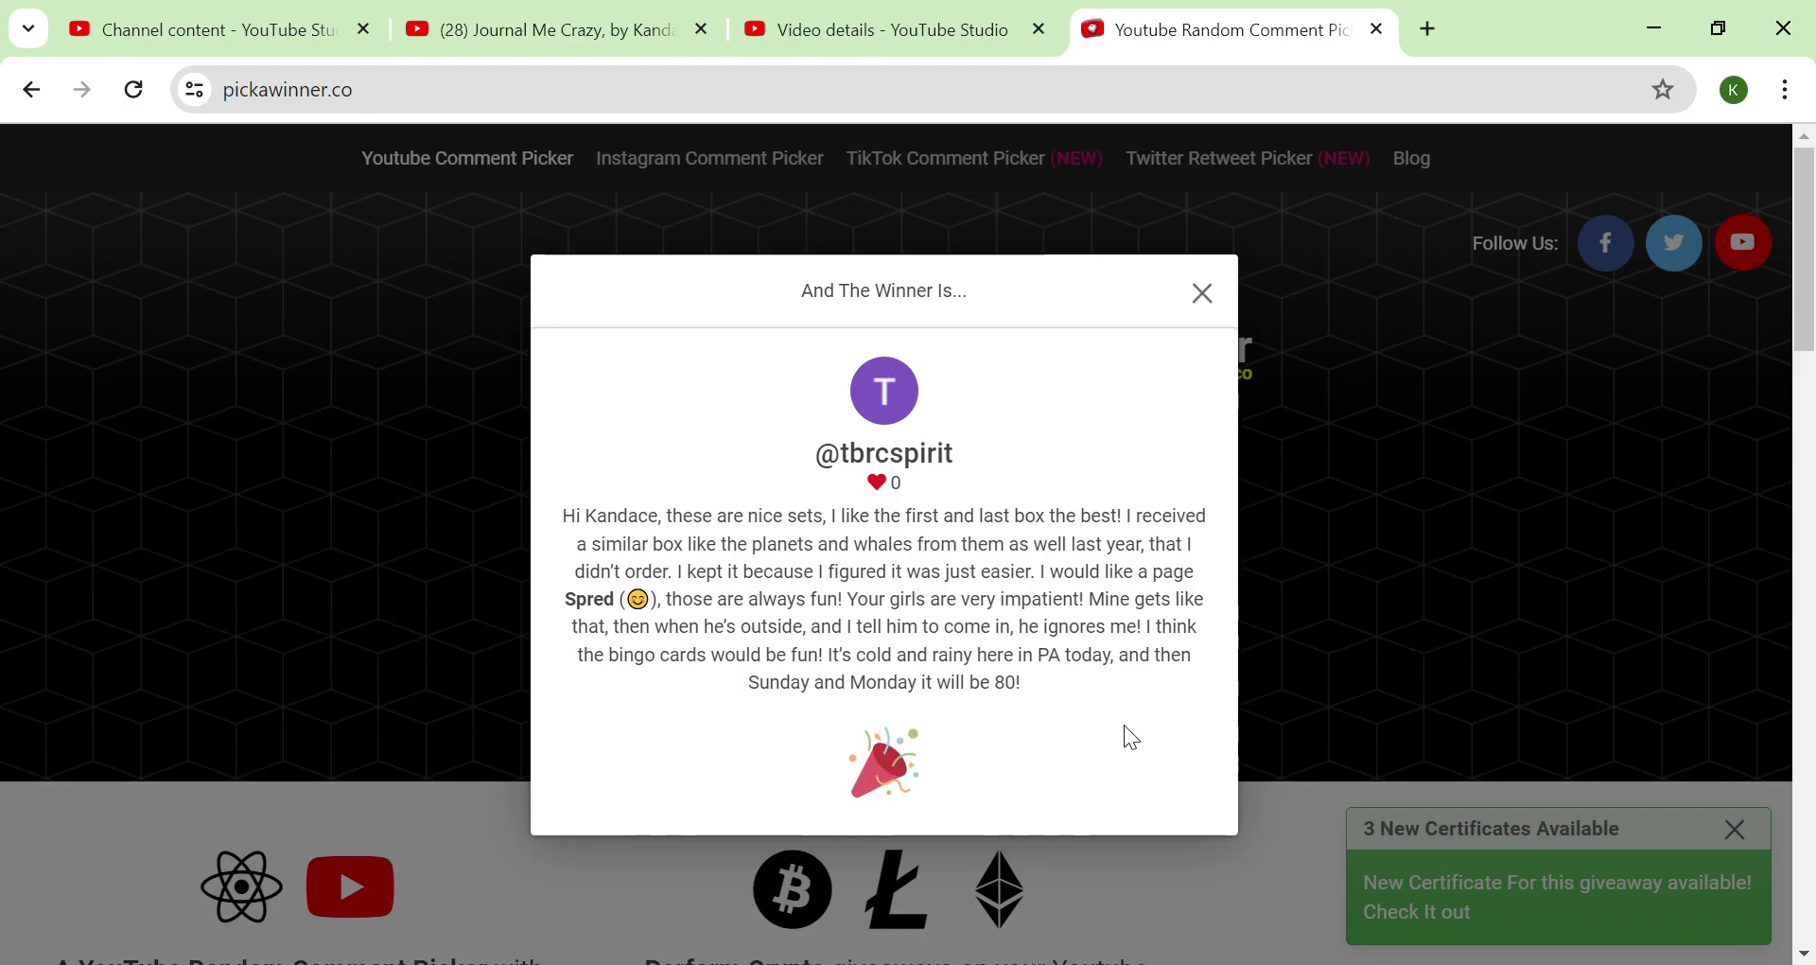
click(1203, 297)
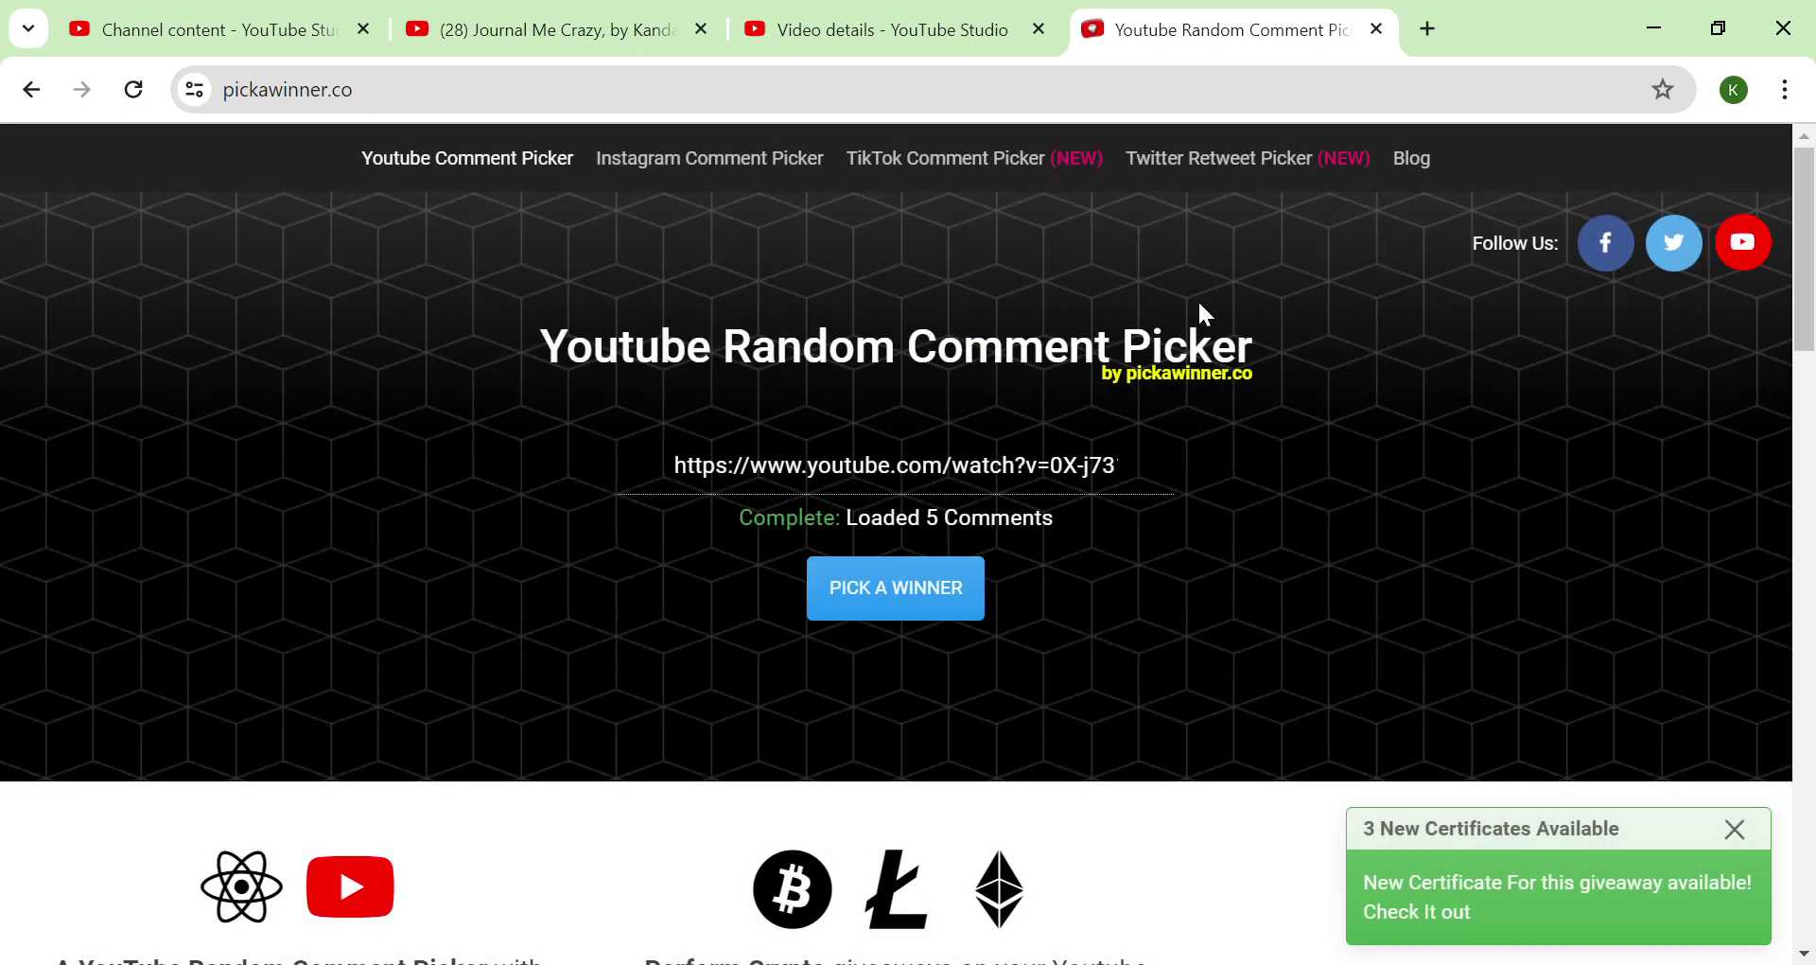
Draw a Spred-matching winner, close it, and draw one more from the 4-comment pool.
click(919, 588)
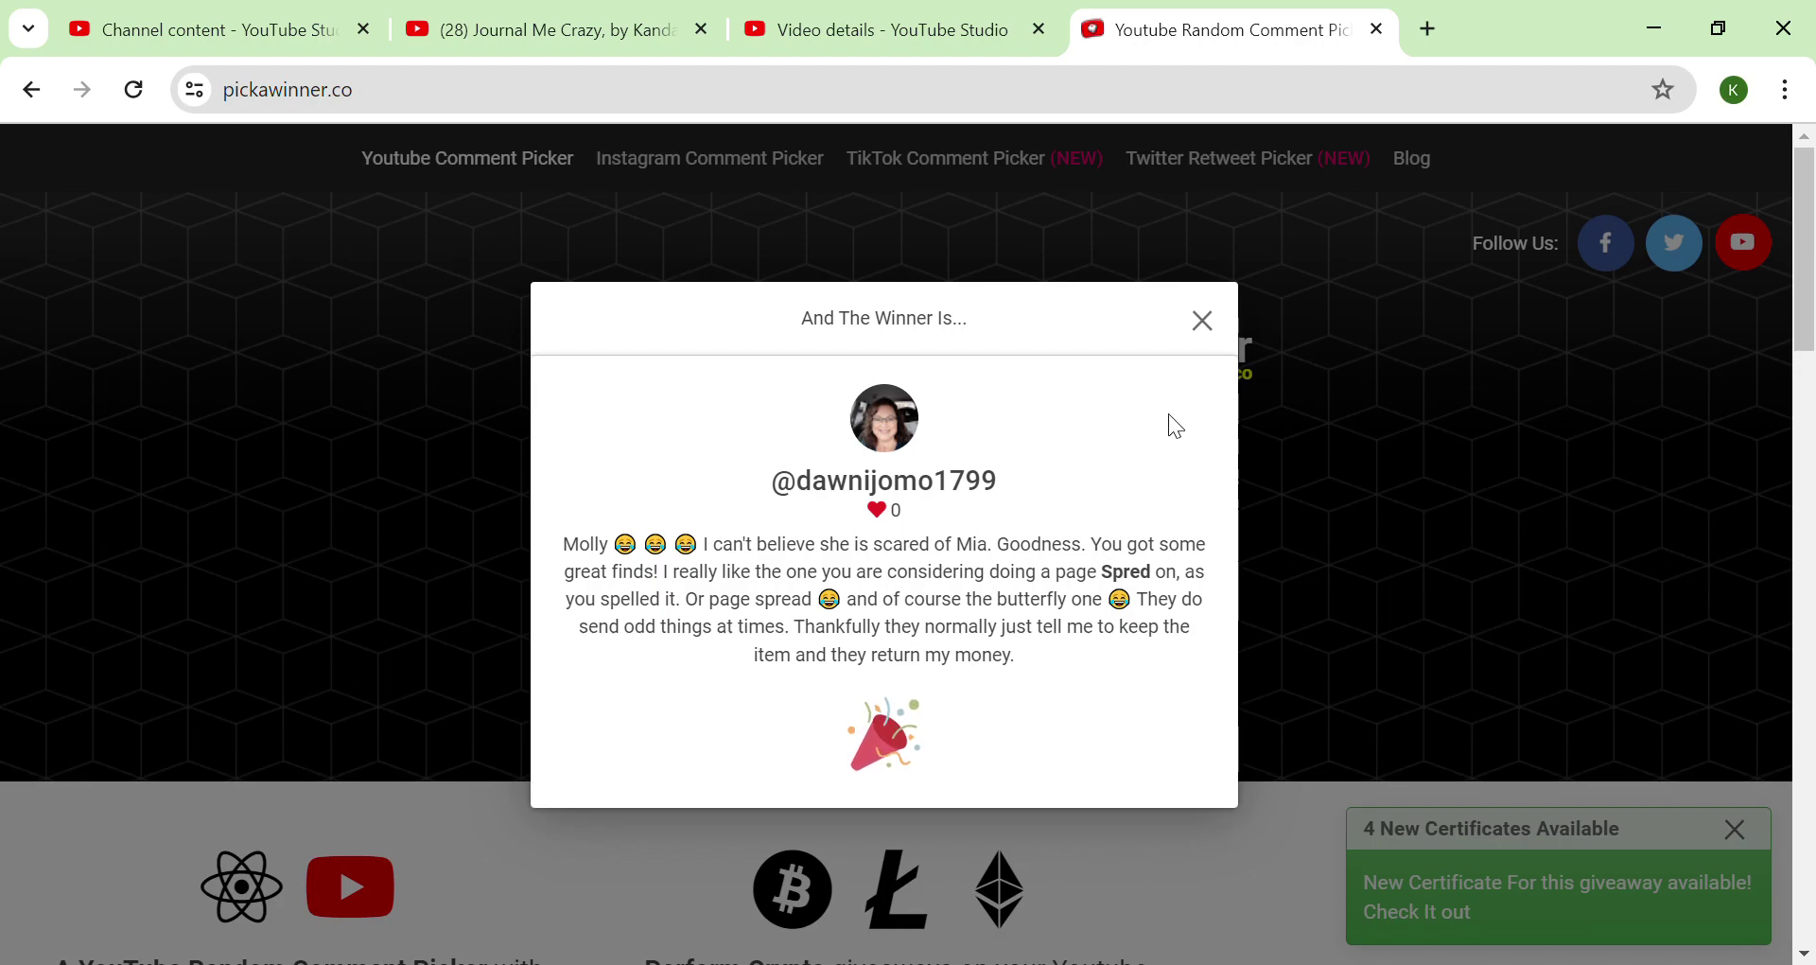
click(1209, 325)
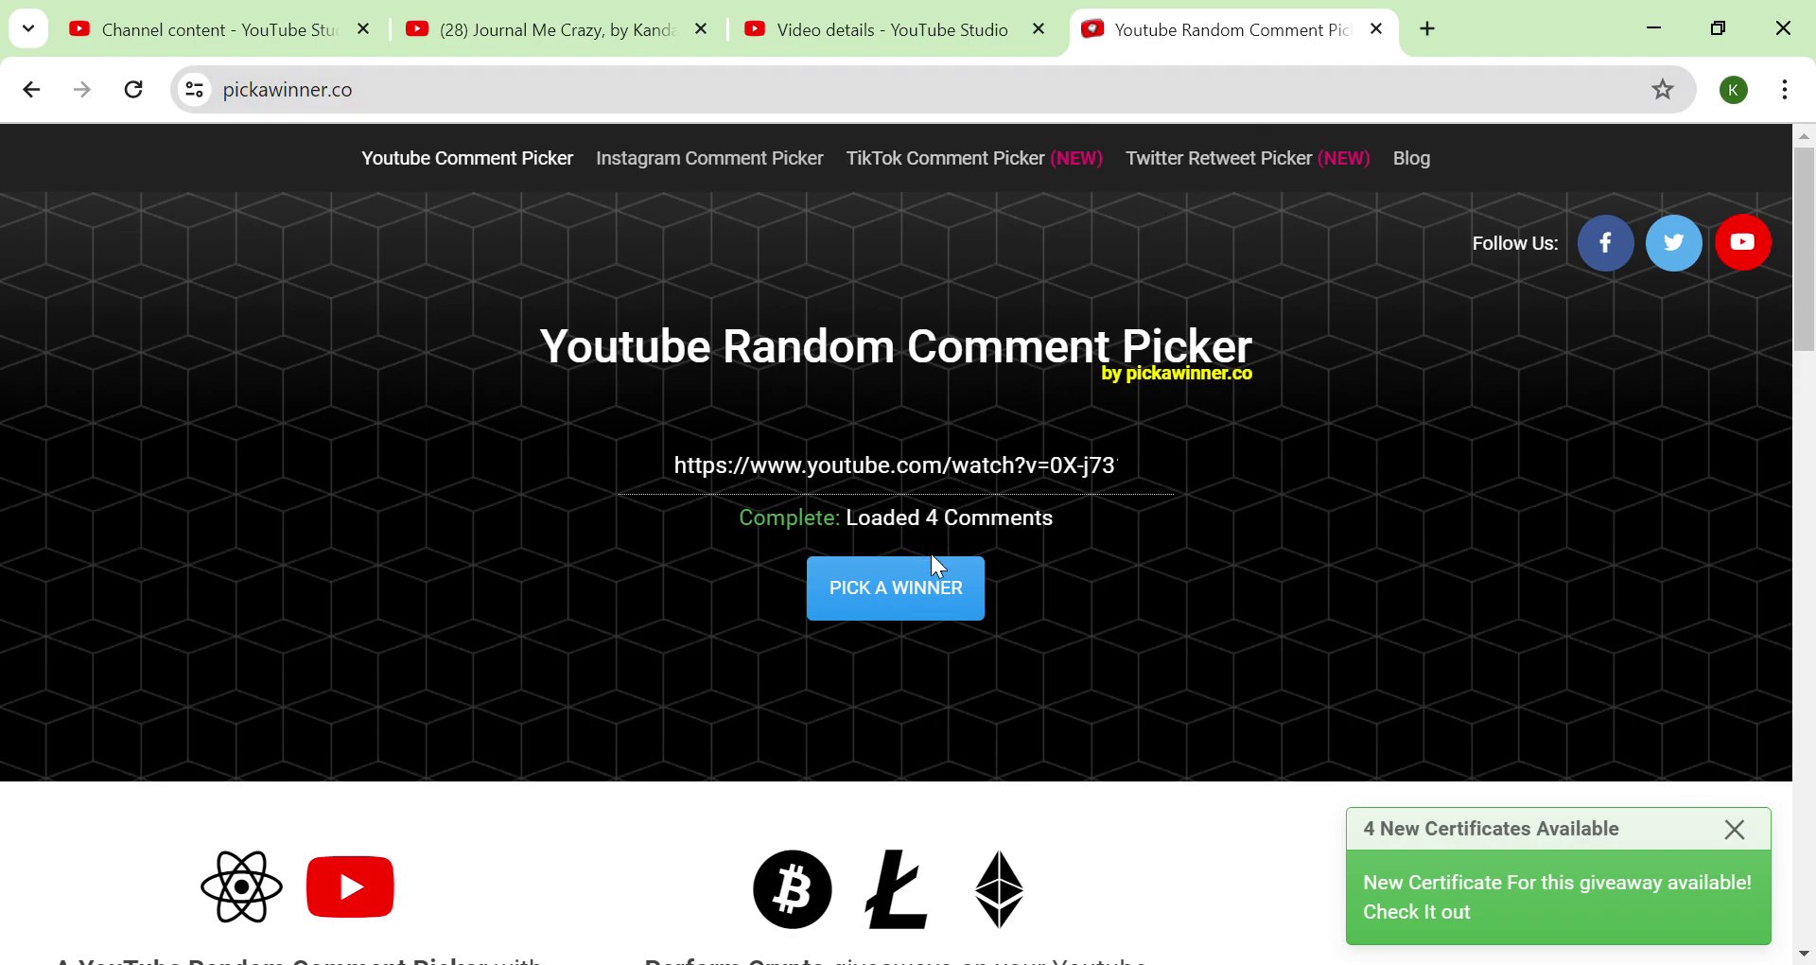
click(920, 585)
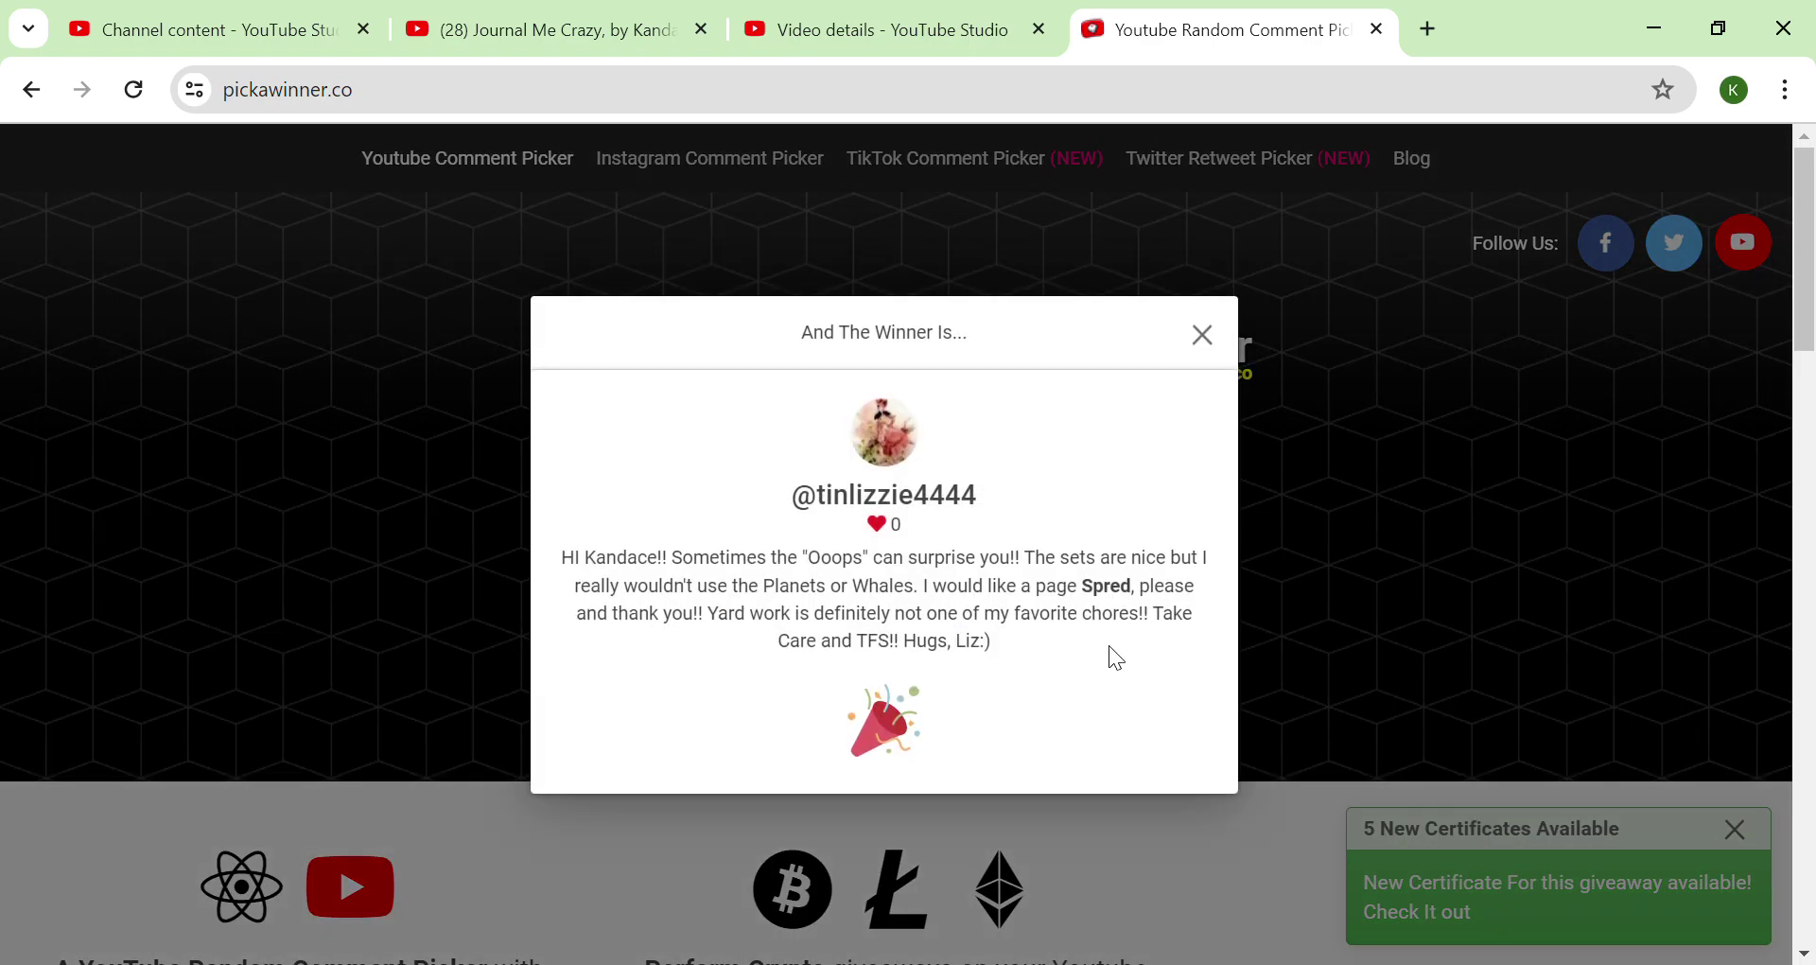